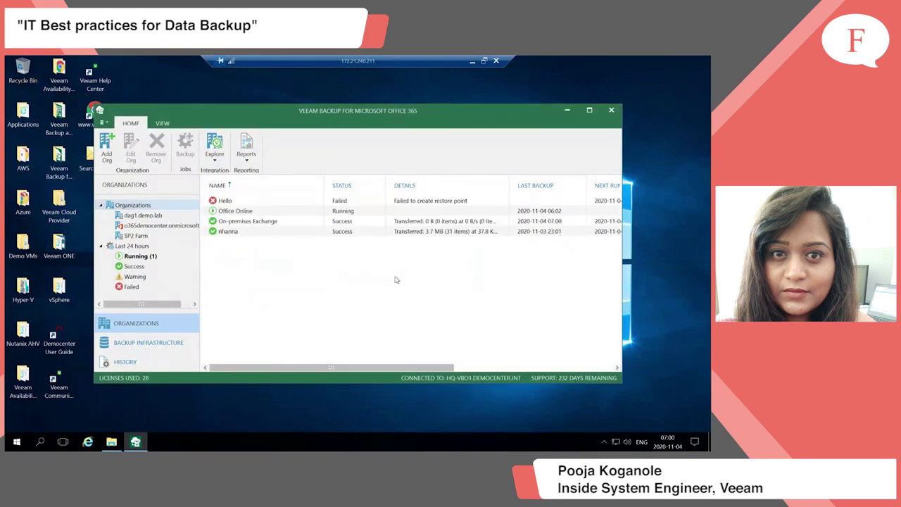
# - Maximize the backup console and review the running and successful sessions of the last 24 hours, including their proxies and repositories
pyautogui.click(589, 113)
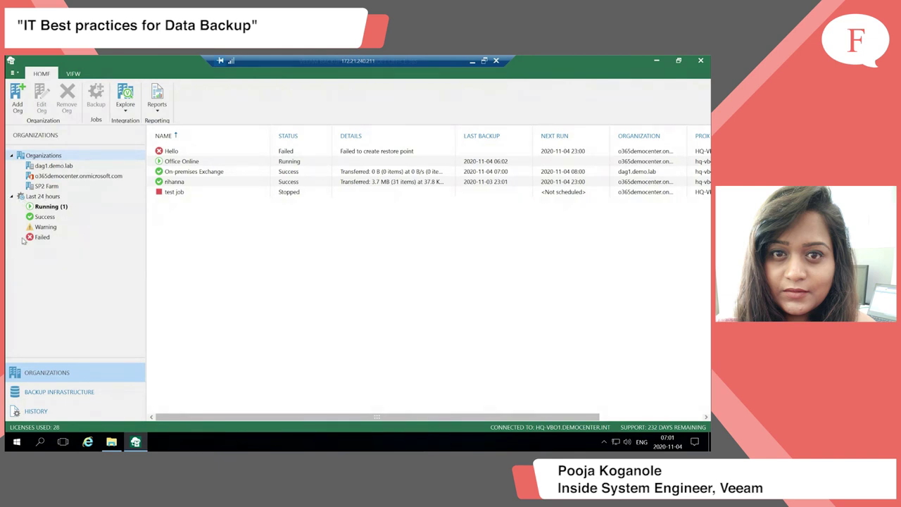
pyautogui.click(58, 207)
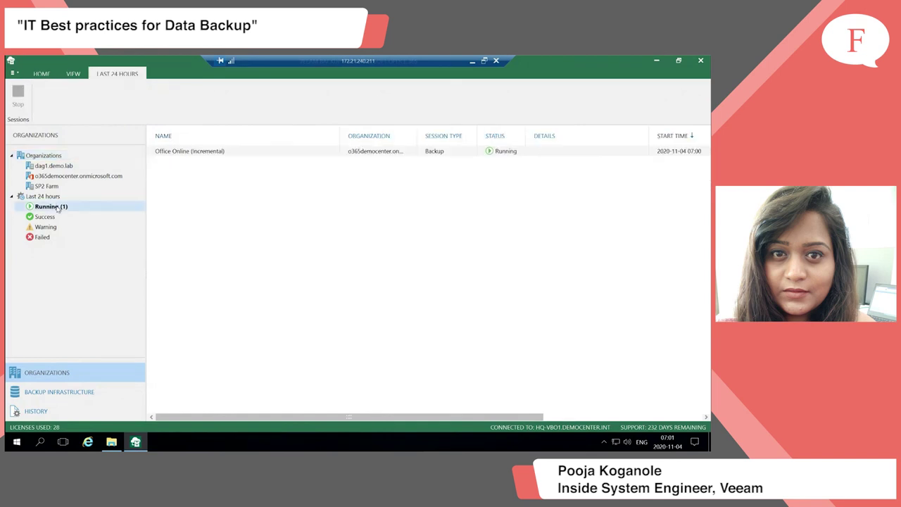
pyautogui.click(55, 218)
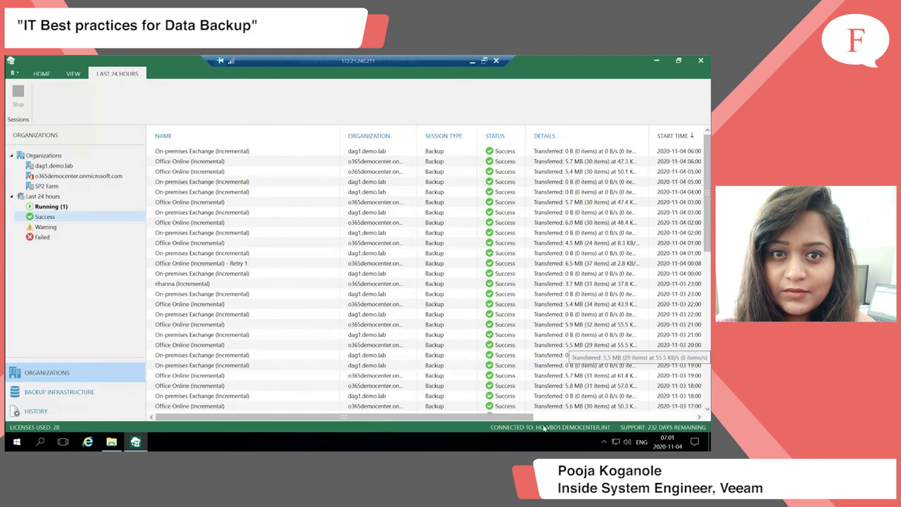
pyautogui.hscroll(1, 561, 418)
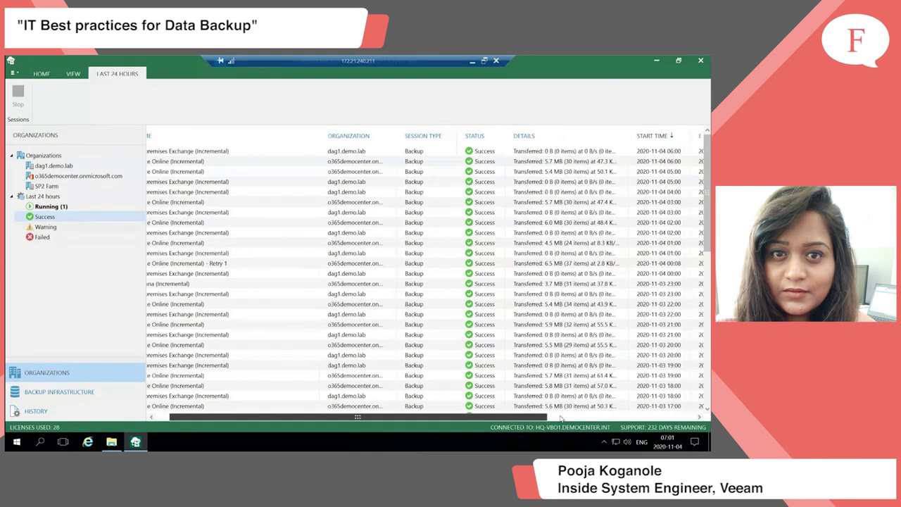
pyautogui.hscroll(4, 561, 418)
pyautogui.hscroll(4, 644, 394)
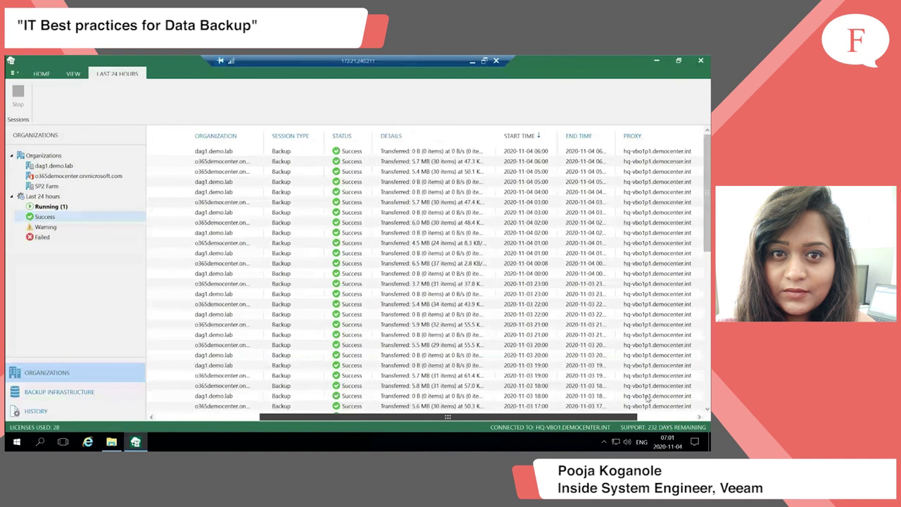
pyautogui.hscroll(3, 665, 396)
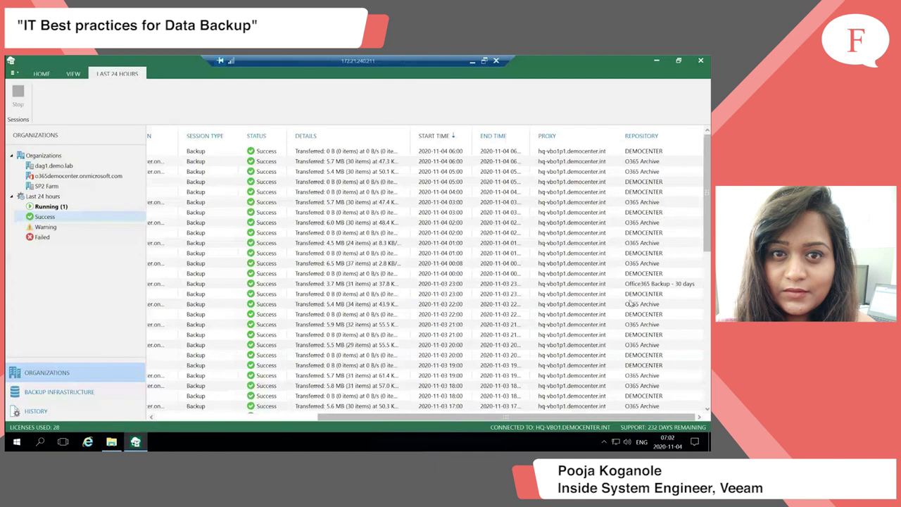
pyautogui.moveTo(433, 417); pyautogui.dragTo(281, 440)
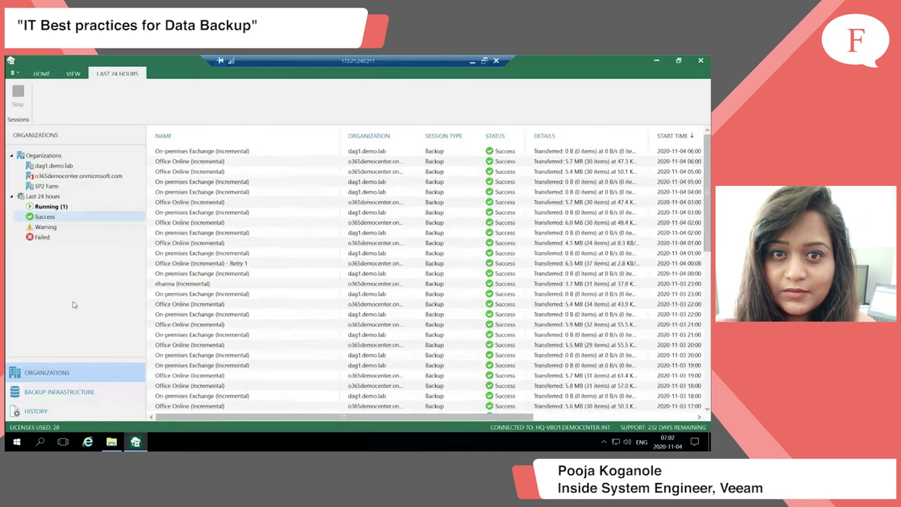
# - Examine the warning sessions of the last 24 hours, including the action log of the latest test_demo run, and the failed sessions
pyautogui.click(47, 226)
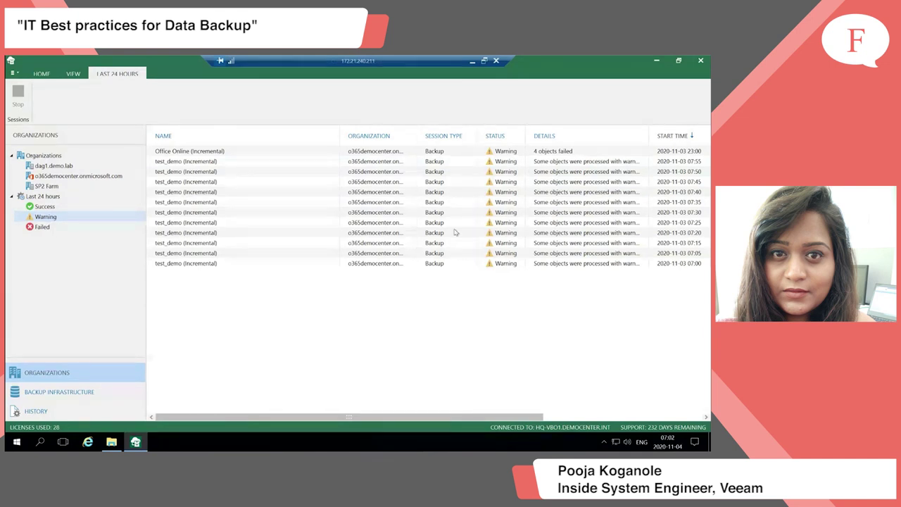
pyautogui.click(547, 162)
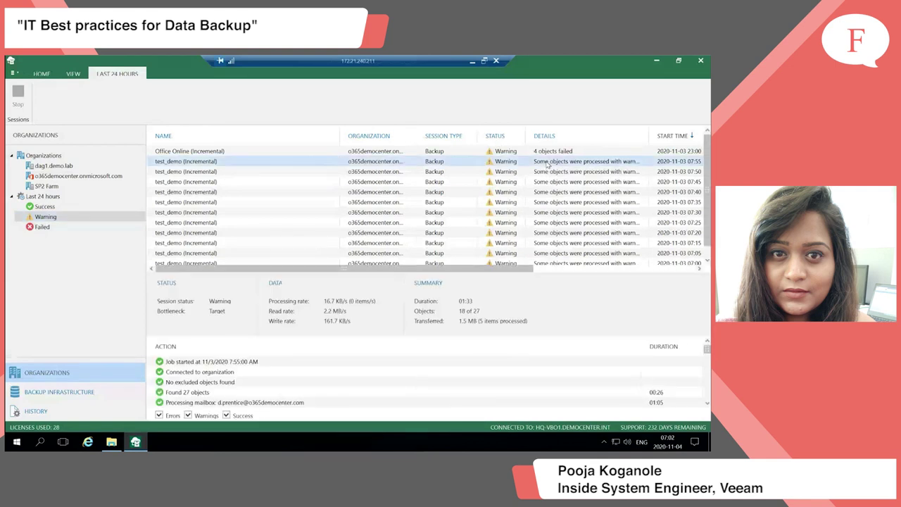
pyautogui.scroll(-5, 707, 353)
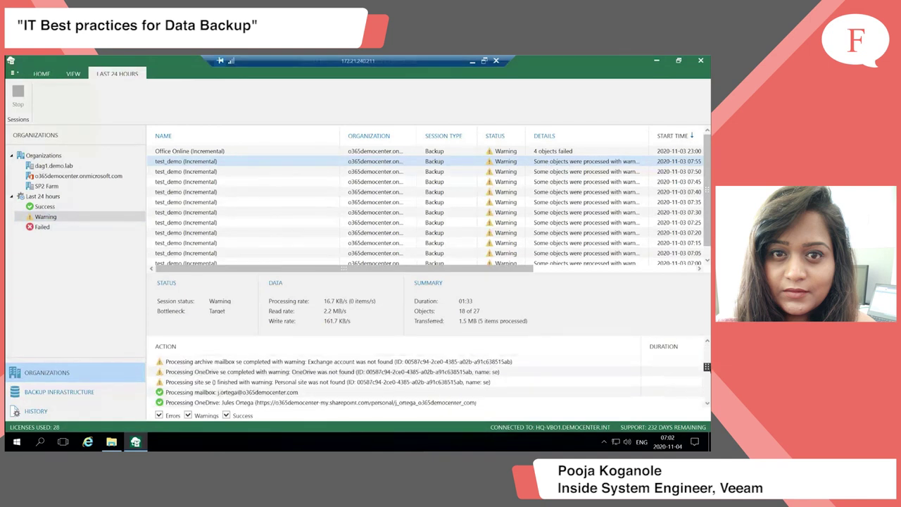
pyautogui.scroll(5, 707, 367)
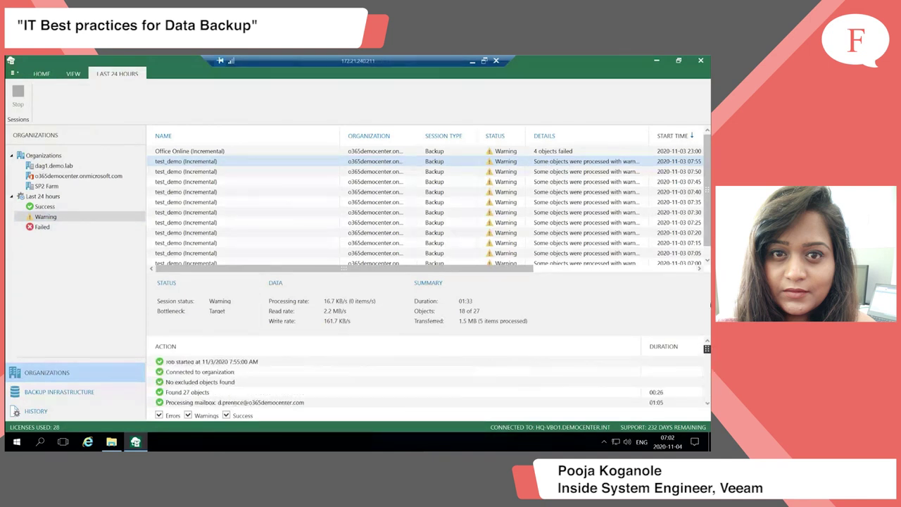
pyautogui.click(51, 228)
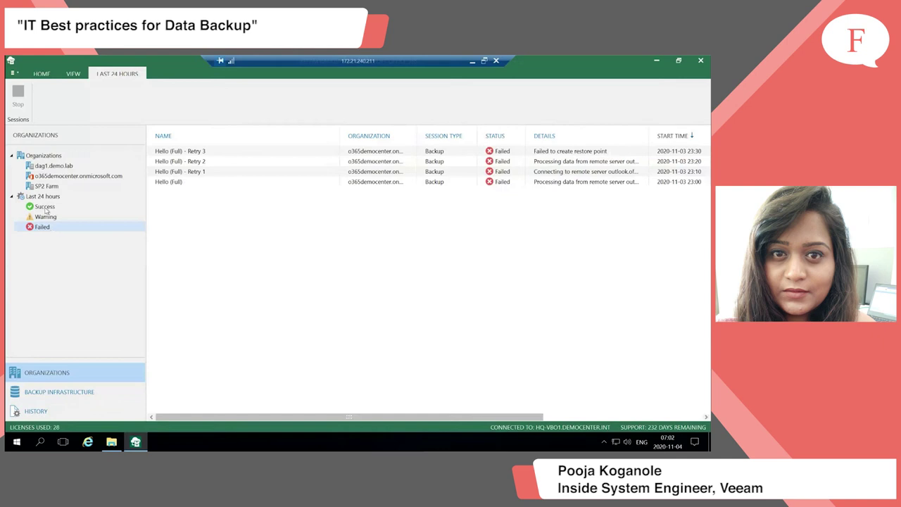
# - Review all sessions of the last 24 hours and browse the job history
pyautogui.click(45, 198)
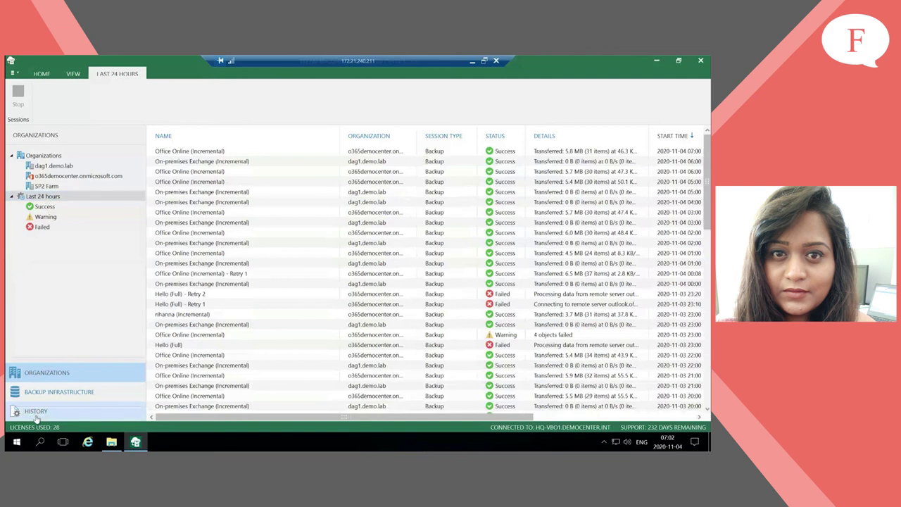
pyautogui.click(36, 417)
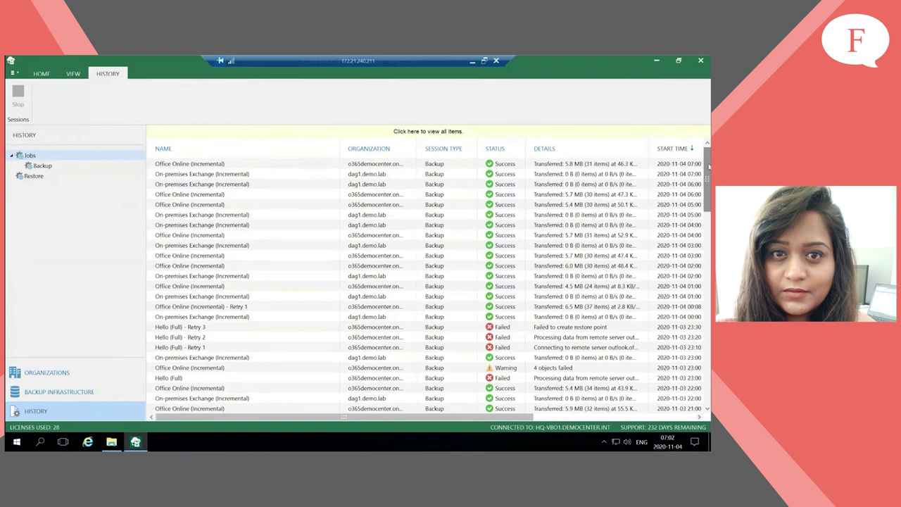
pyautogui.moveTo(709, 166); pyautogui.dragTo(710, 172)
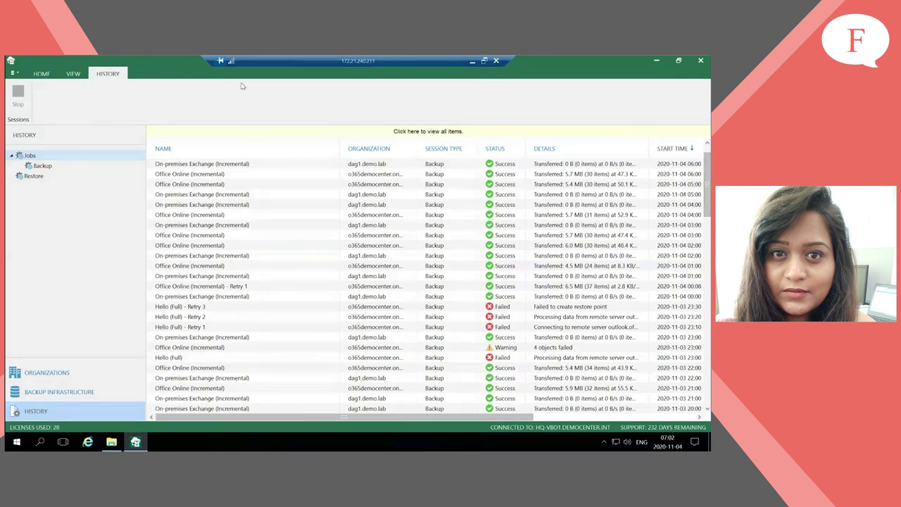
# - Examine the backup infrastructure's proxies, backup repositories with the new repository form, and object storage repositories
pyautogui.click(42, 392)
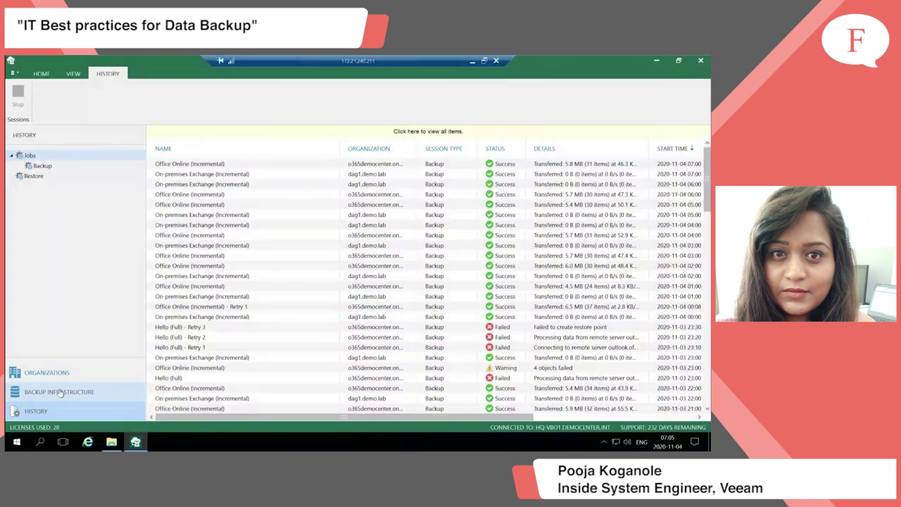
pyautogui.click(60, 393)
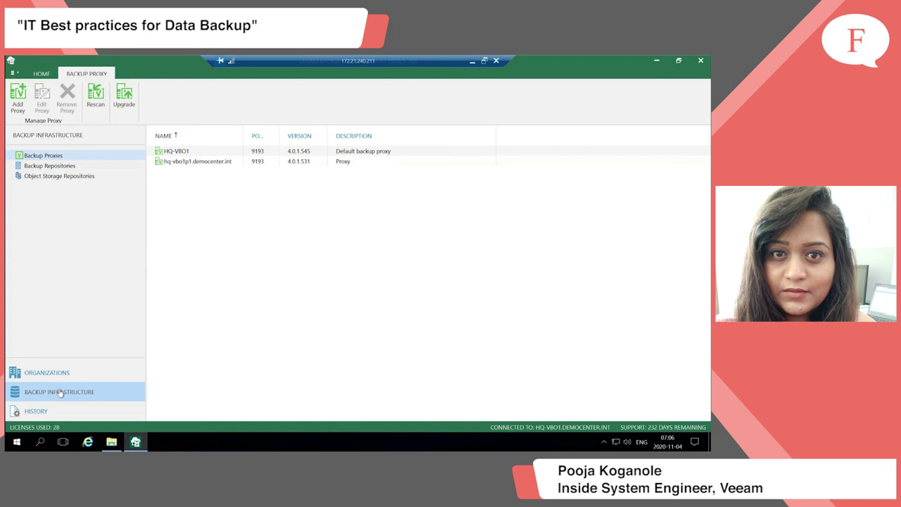
pyautogui.click(55, 168)
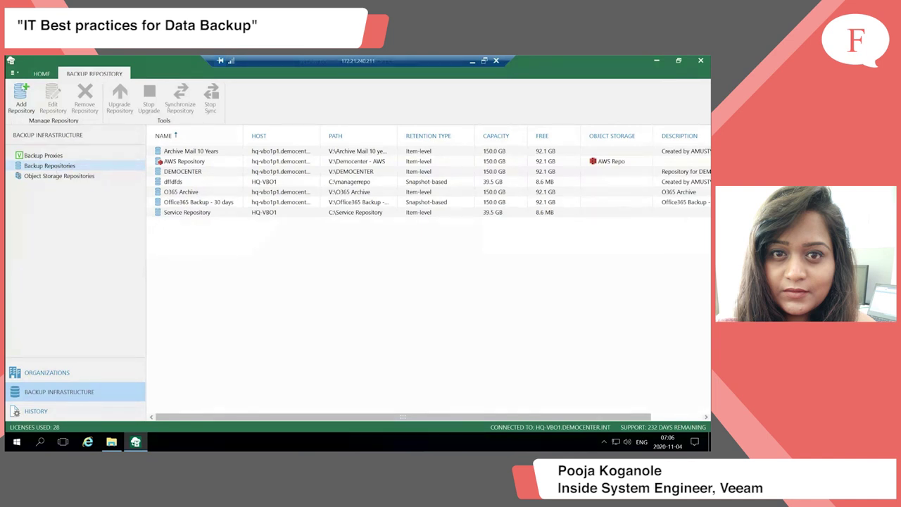
pyautogui.click(22, 91)
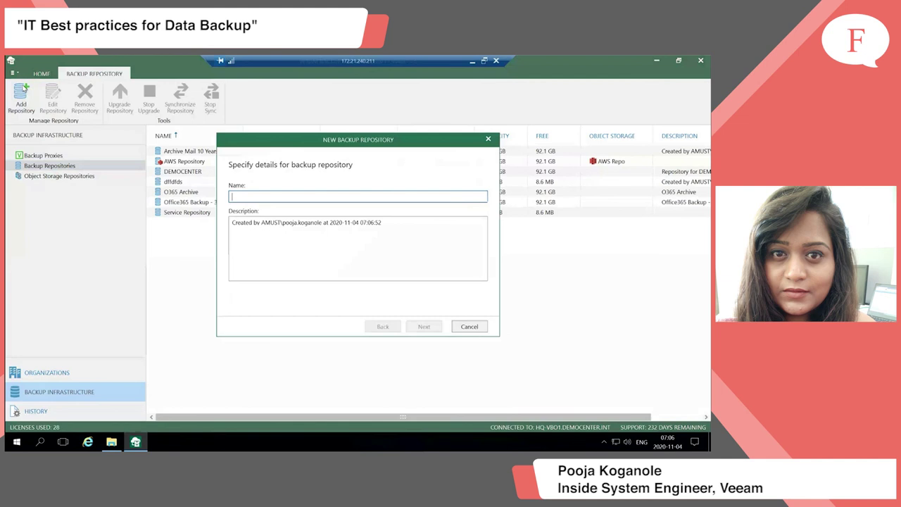
pyautogui.click(488, 141)
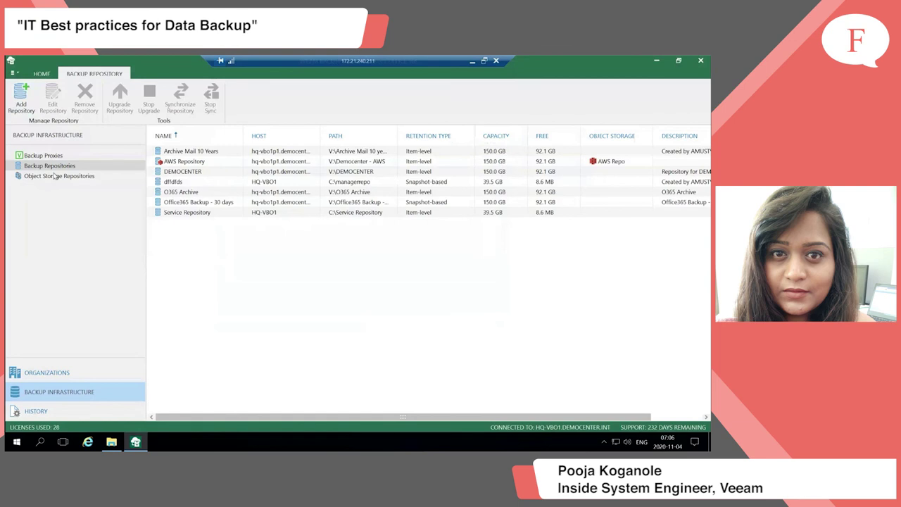
pyautogui.click(54, 177)
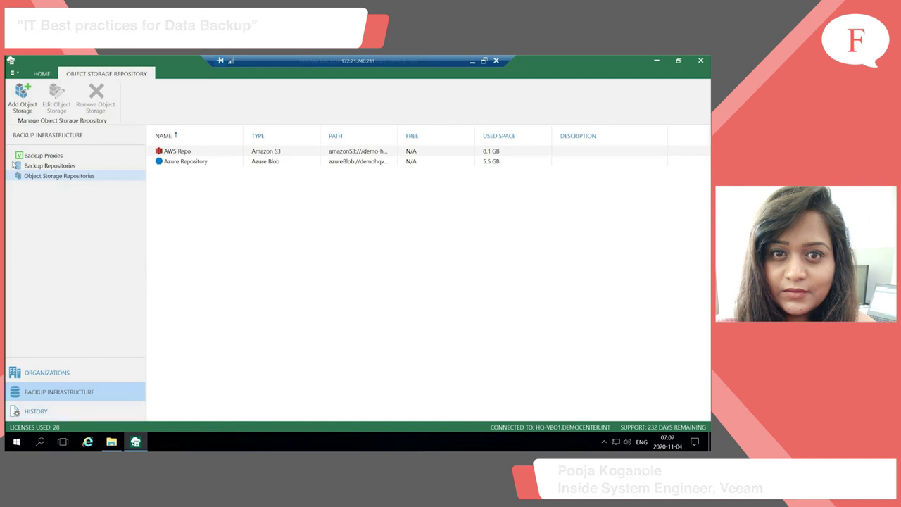
pyautogui.click(43, 157)
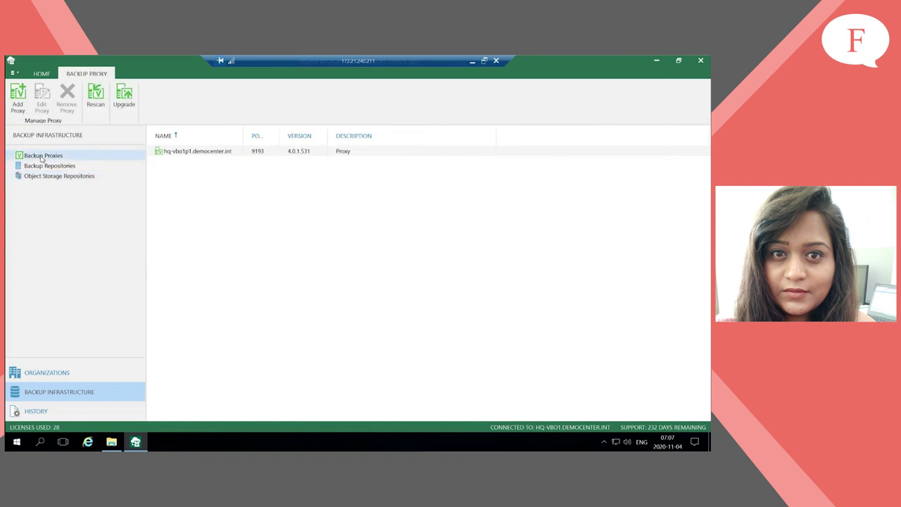
# - Begin adding a Microsoft Office 365 organization that protects Exchange Online, SharePoint Online and OneDrive for Business
pyautogui.click(48, 381)
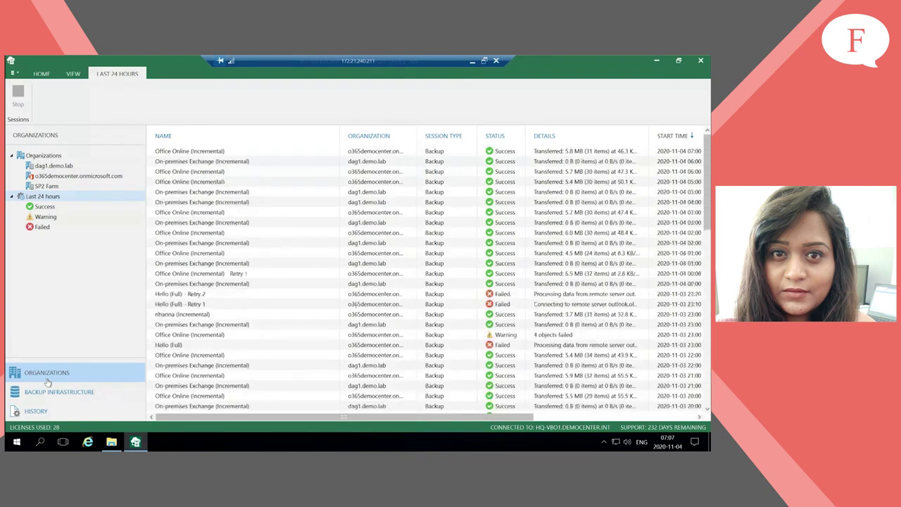
pyautogui.click(40, 158)
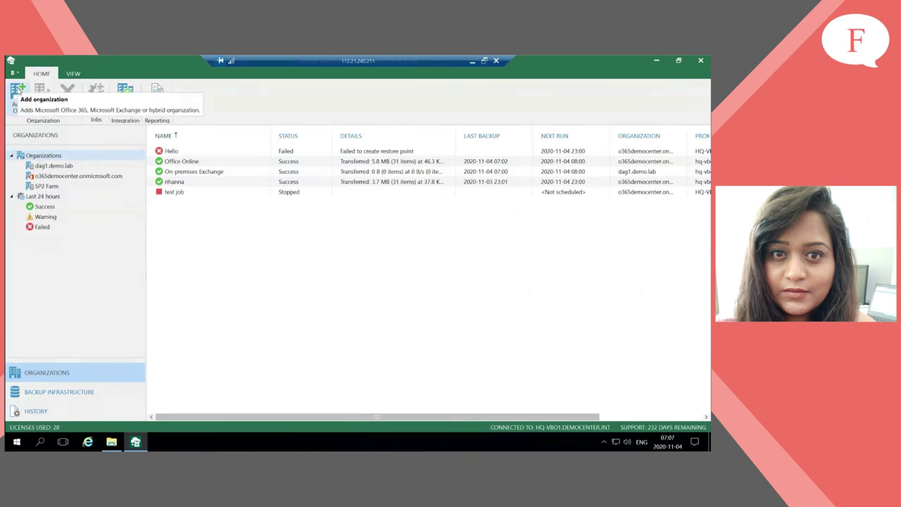
pyautogui.click(18, 90)
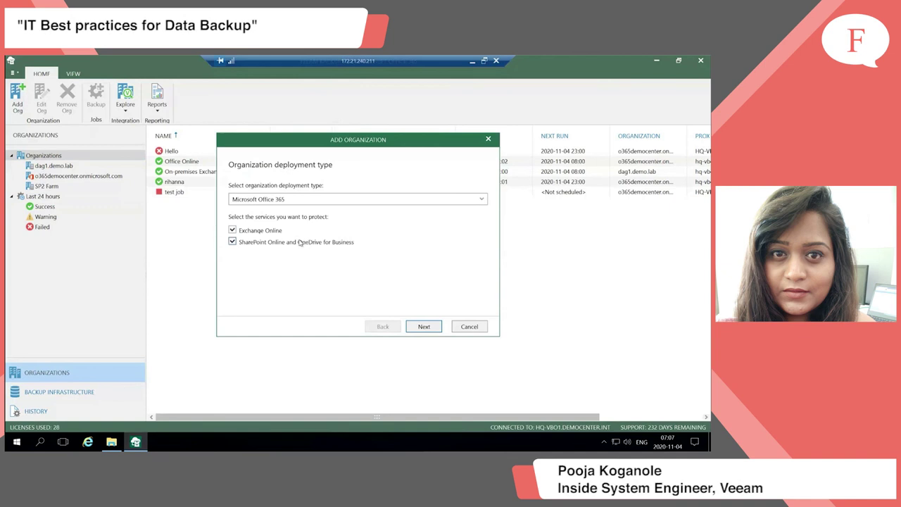
pyautogui.click(253, 201)
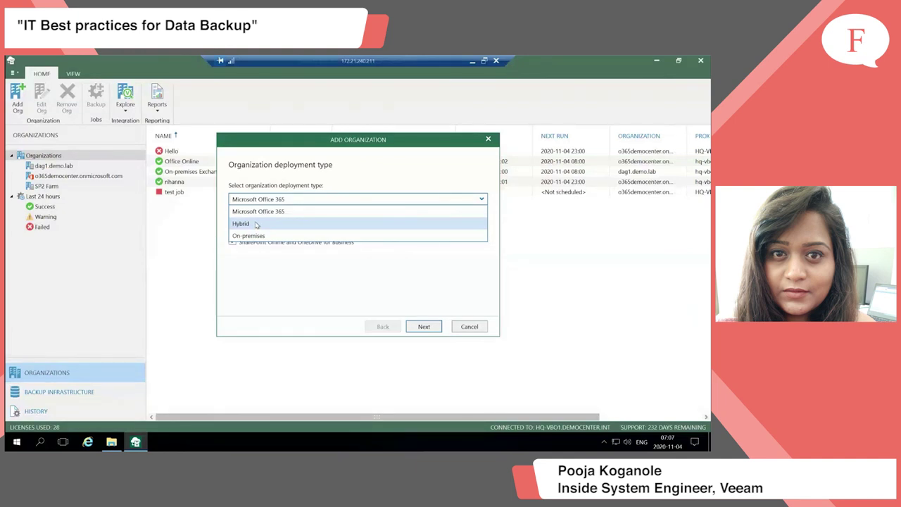
pyautogui.click(345, 185)
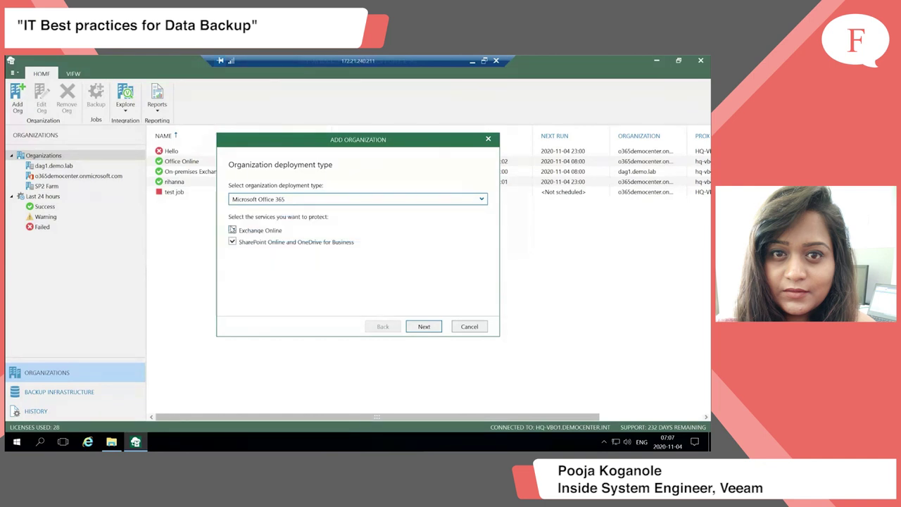
pyautogui.click(232, 230)
pyautogui.click(425, 327)
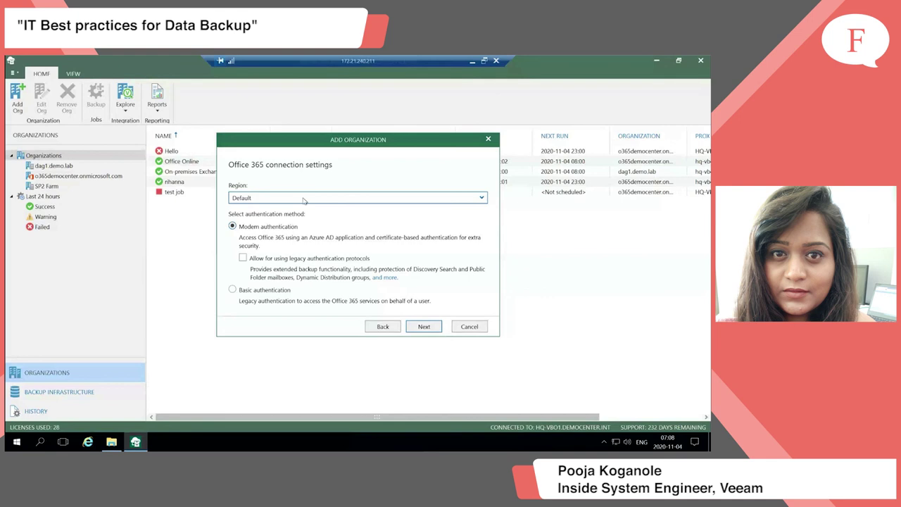
# - Keep the Default region, choose basic authentication, view the Exchange Online credentials page, and close the organization wizard without saving
pyautogui.click(305, 200)
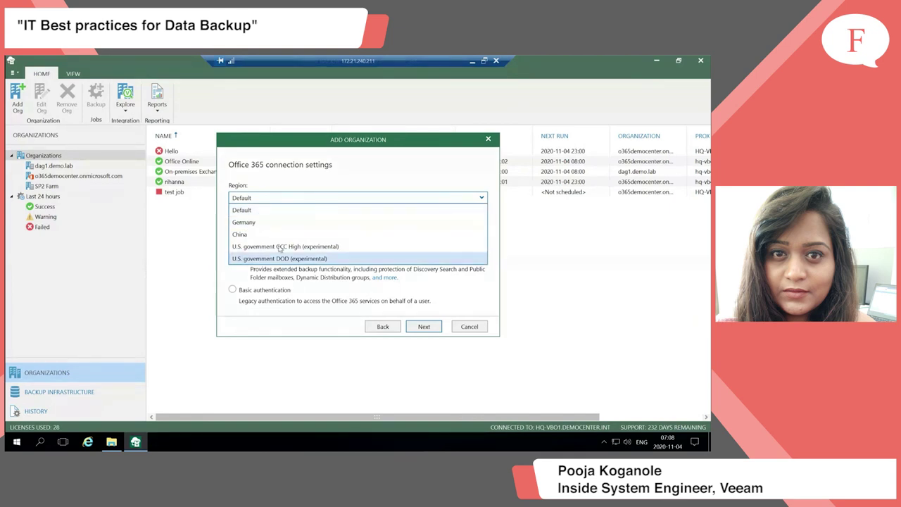
pyautogui.click(310, 180)
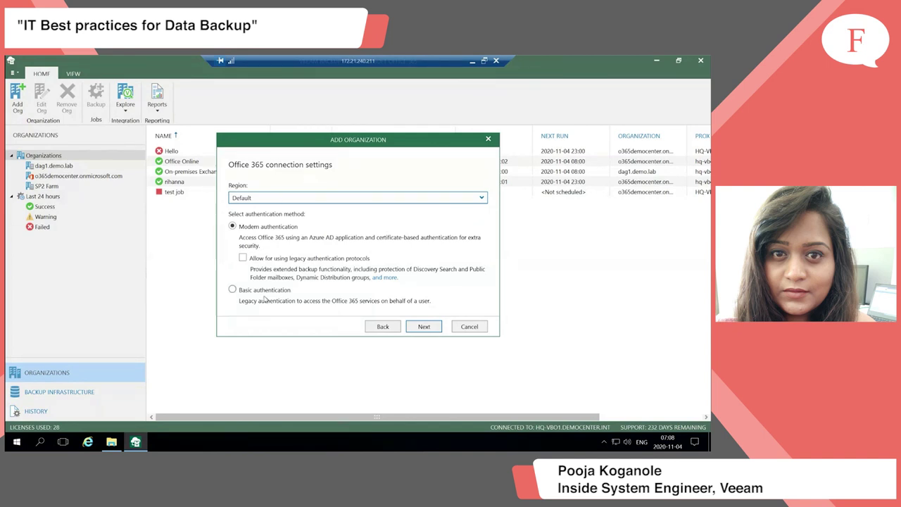
pyautogui.click(232, 290)
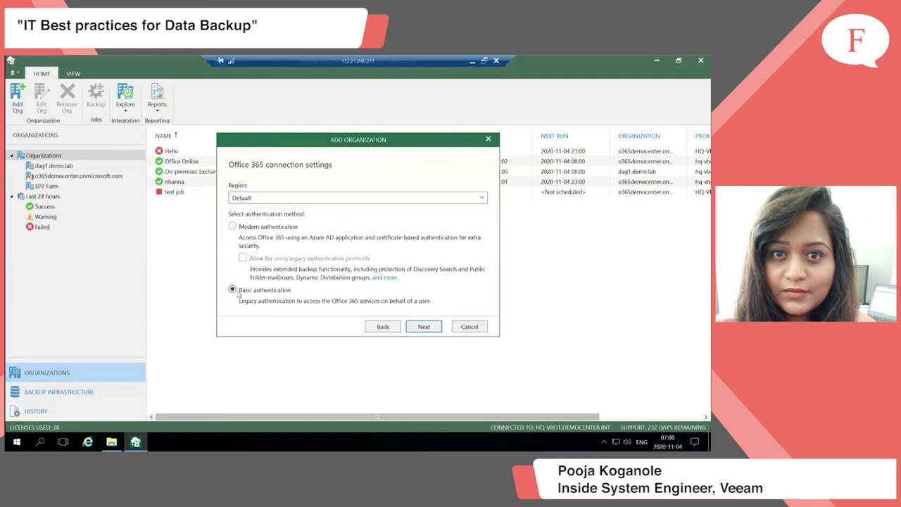
pyautogui.click(424, 326)
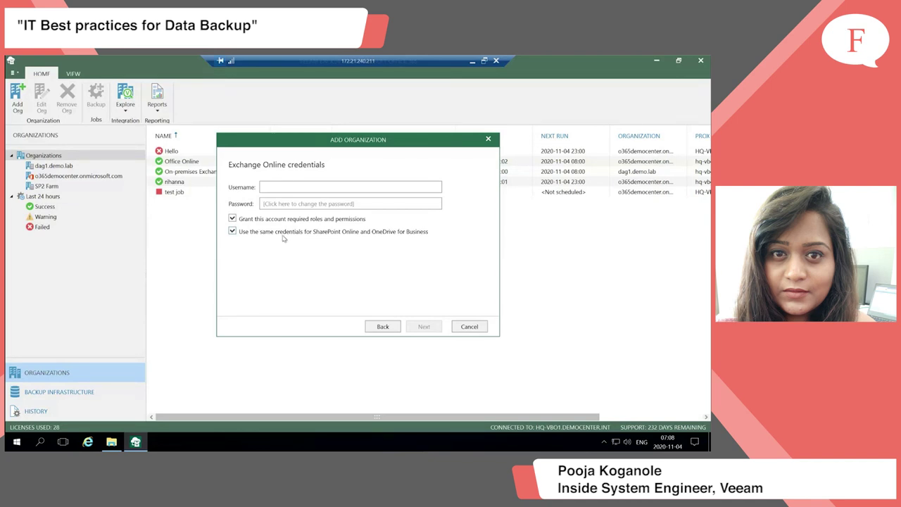
pyautogui.press('Tab')
pyautogui.click(488, 138)
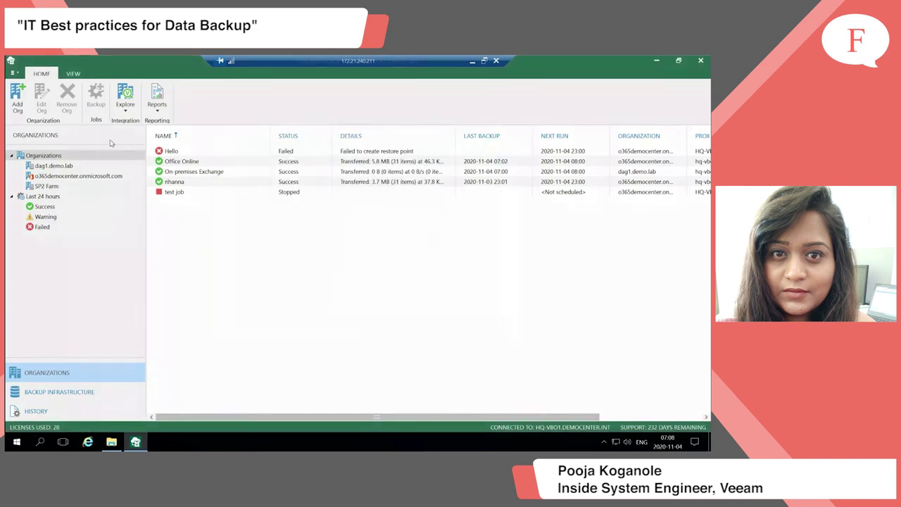
# - Open the o365democenter.onmicrosoft.com organization's test job for editing, keep its name and go to the selection of objects to back up
pyautogui.click(66, 178)
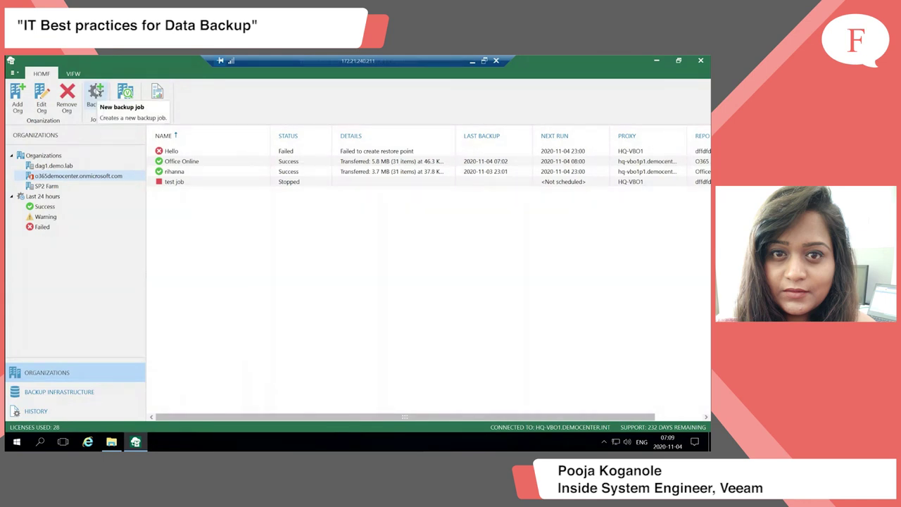
pyautogui.click(175, 186)
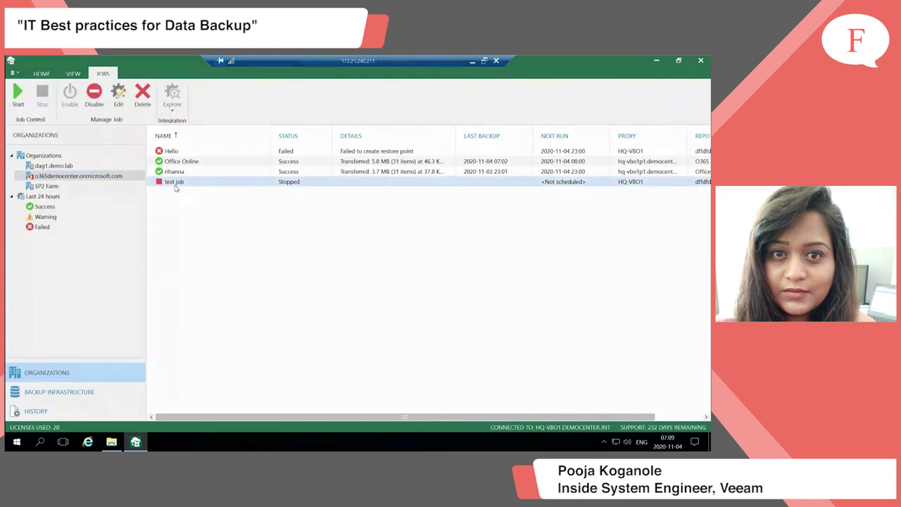
pyautogui.doubleClick(175, 184)
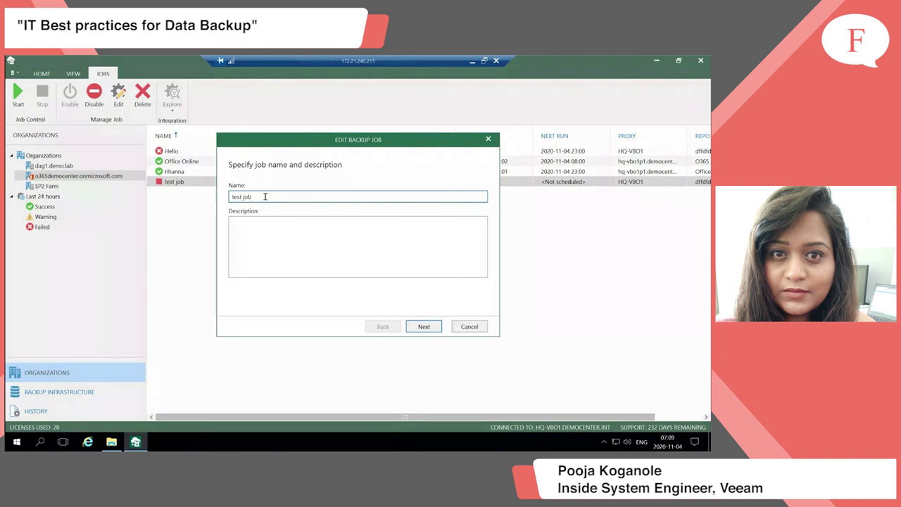
pyautogui.click(424, 327)
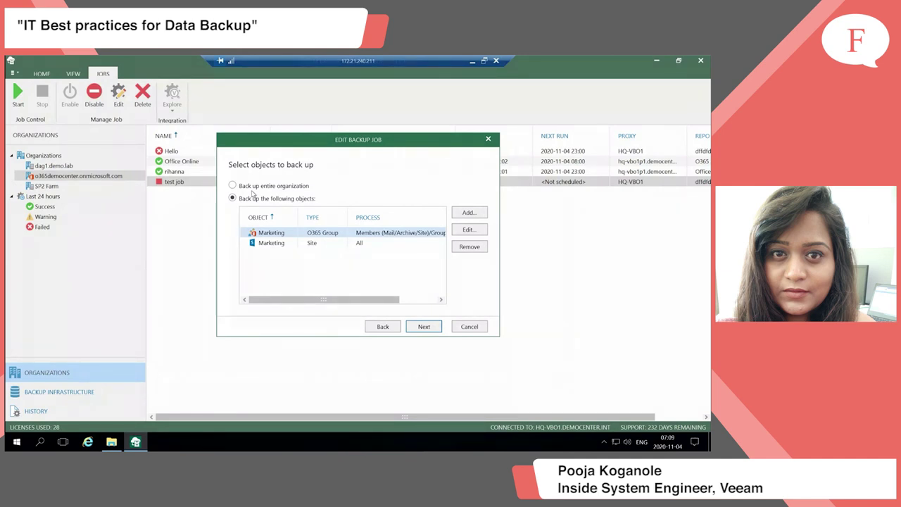
# - Browse the users, groups and sites that can be added to the backup job
pyautogui.click(470, 212)
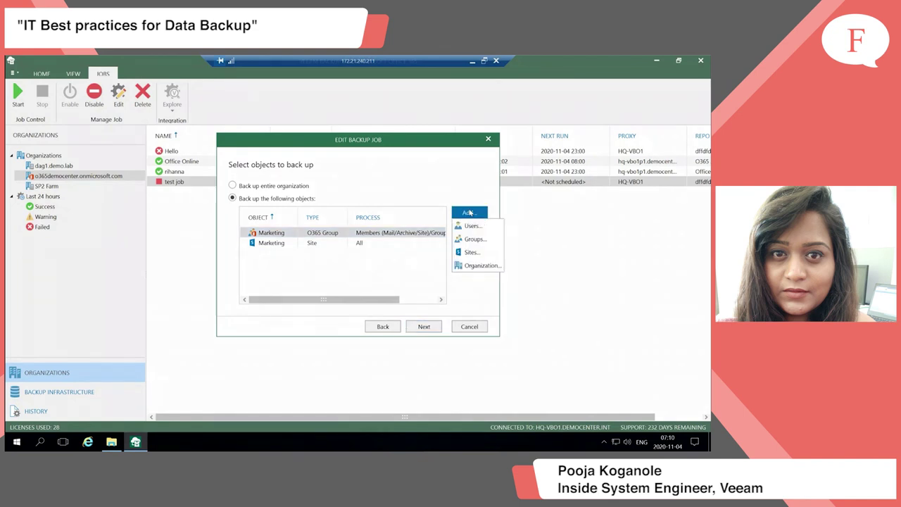
pyautogui.click(474, 226)
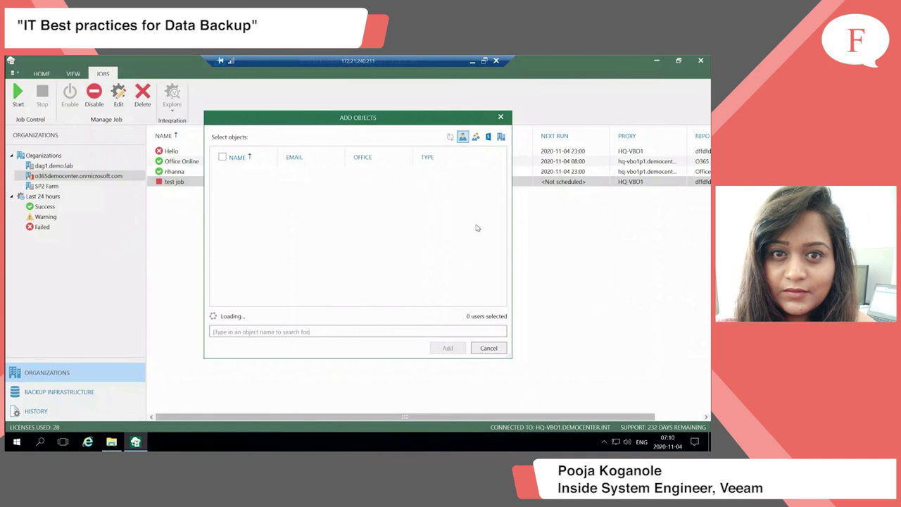
pyautogui.click(475, 137)
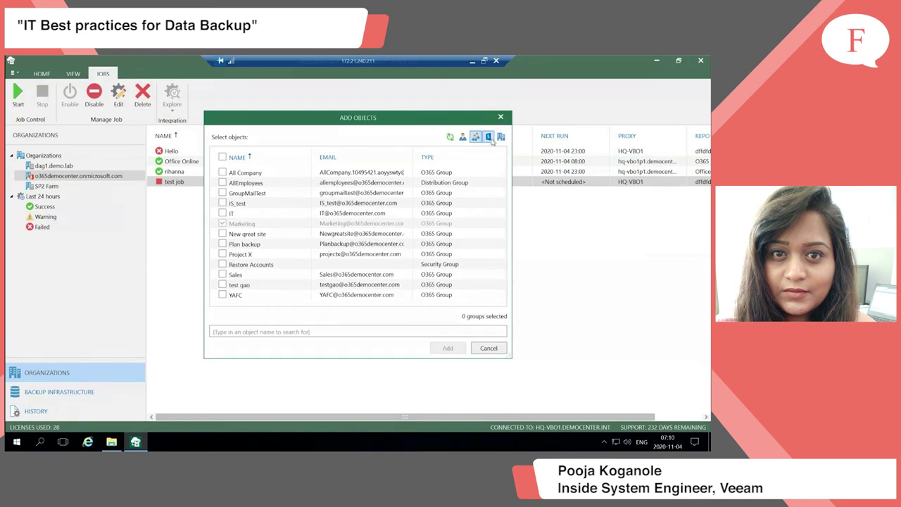
pyautogui.click(490, 138)
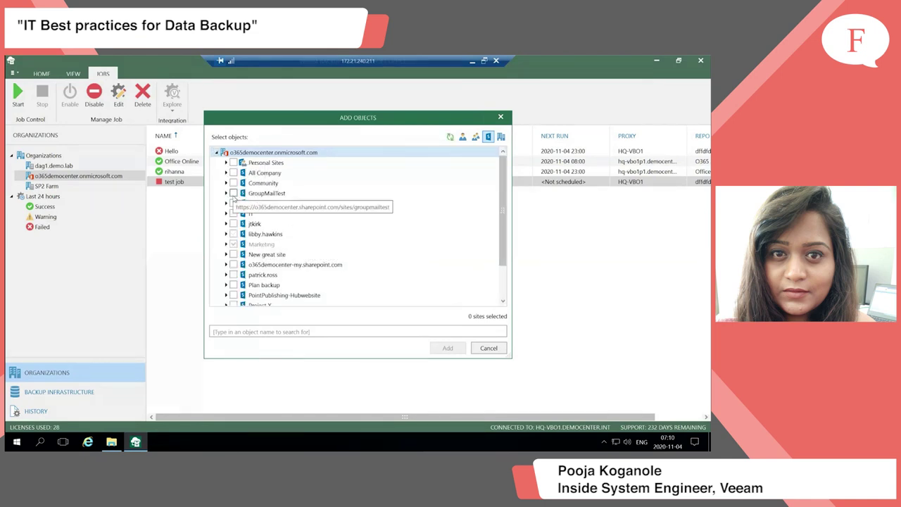
# - Mark the GroupMailTest, New great site and Plan backup sites, view the organization object, and leave the selection without adding anything
pyautogui.click(233, 194)
pyautogui.click(233, 254)
pyautogui.click(233, 285)
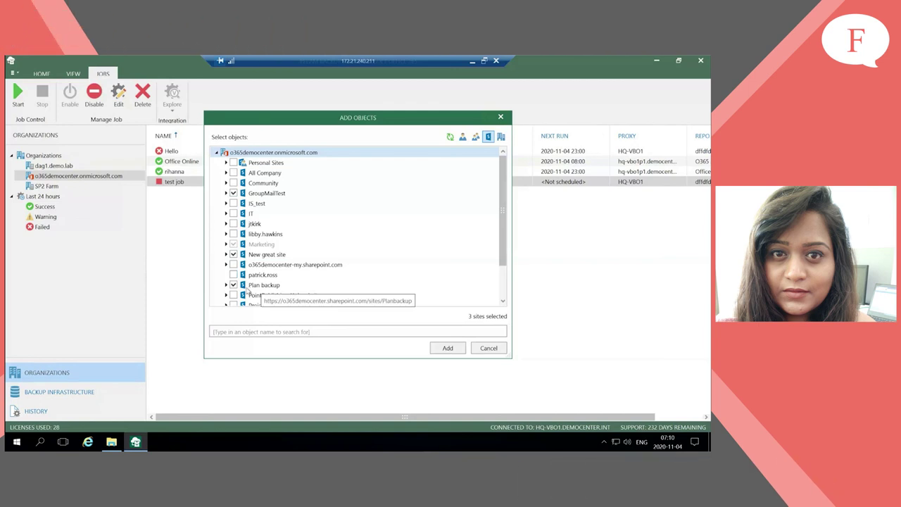
pyautogui.click(501, 136)
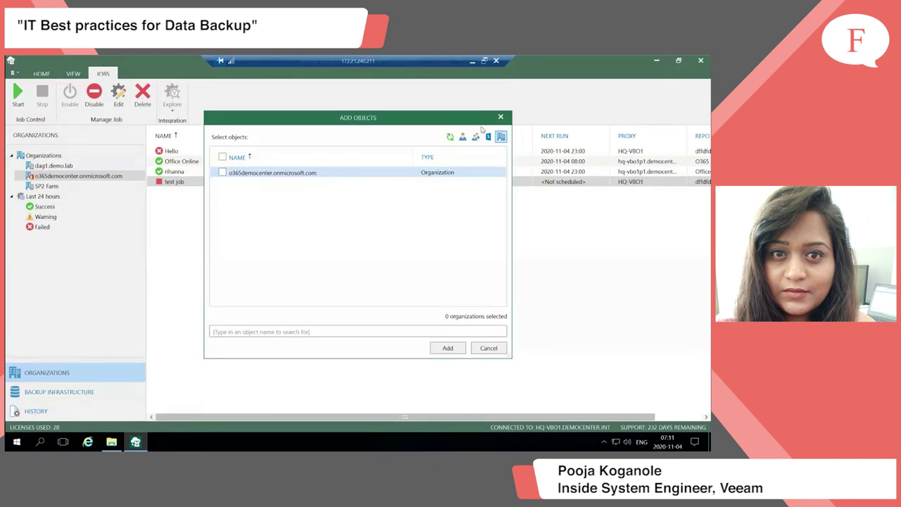
pyautogui.click(483, 349)
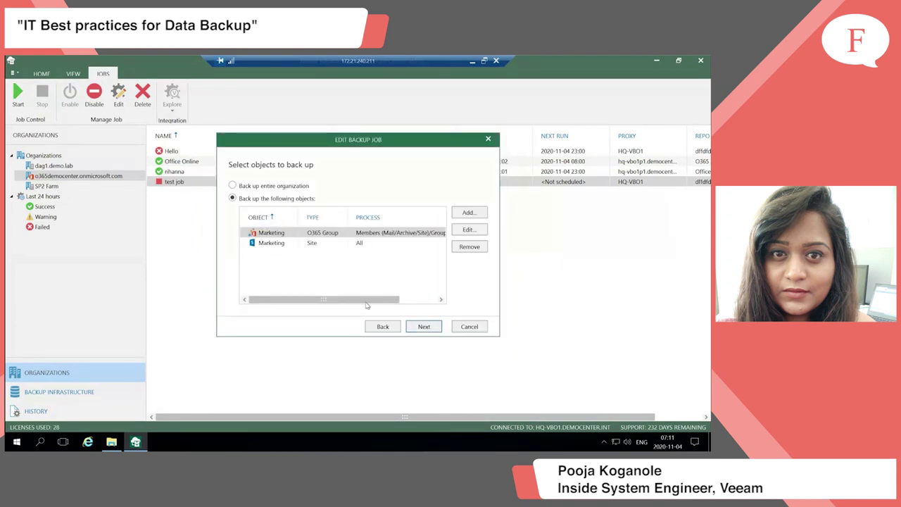
# - View the exclusion page, try backing up the entire organization, and return to backing up only the listed objects
pyautogui.click(424, 329)
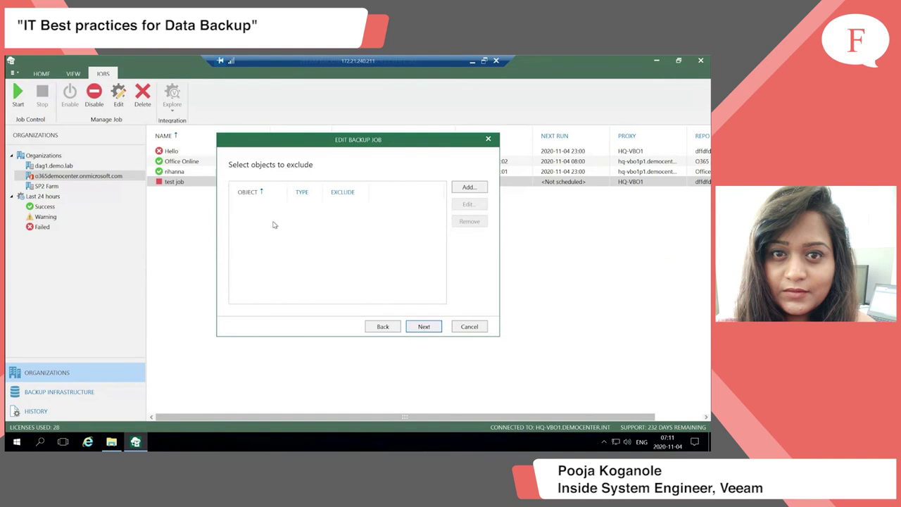
pyautogui.click(369, 329)
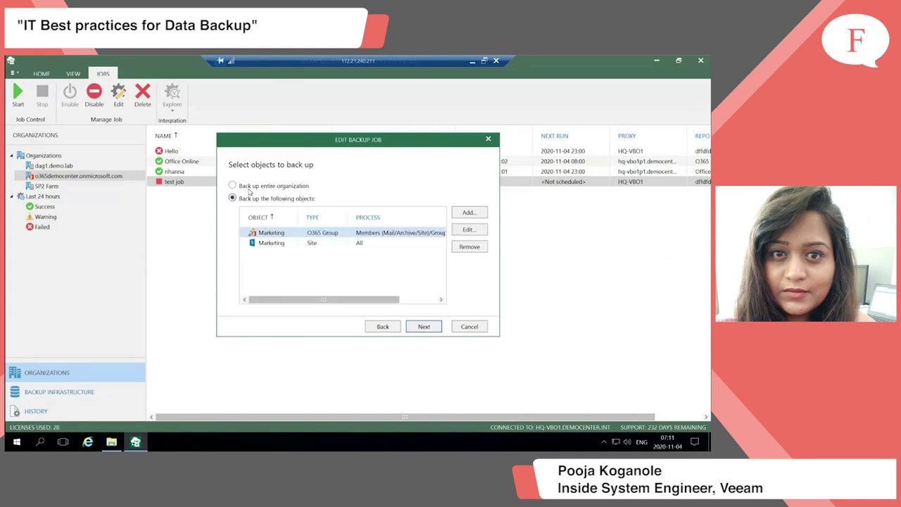
pyautogui.click(425, 328)
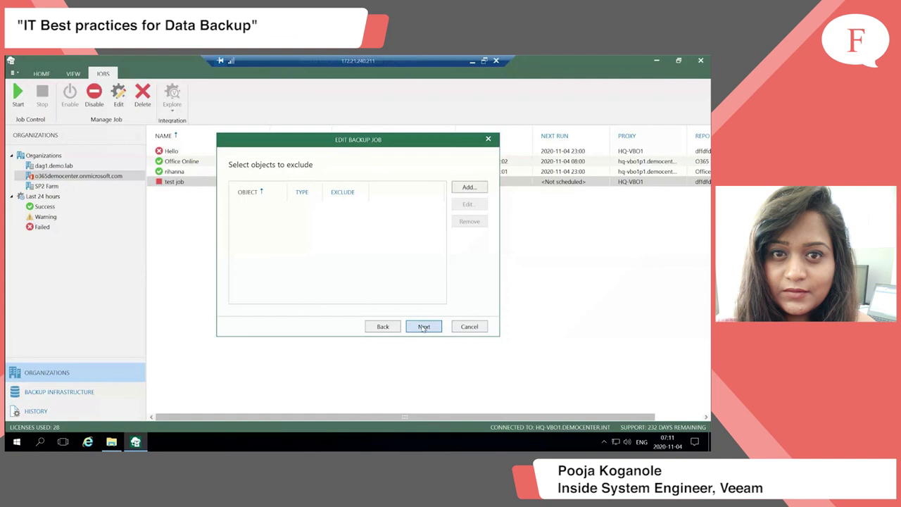
pyautogui.click(384, 328)
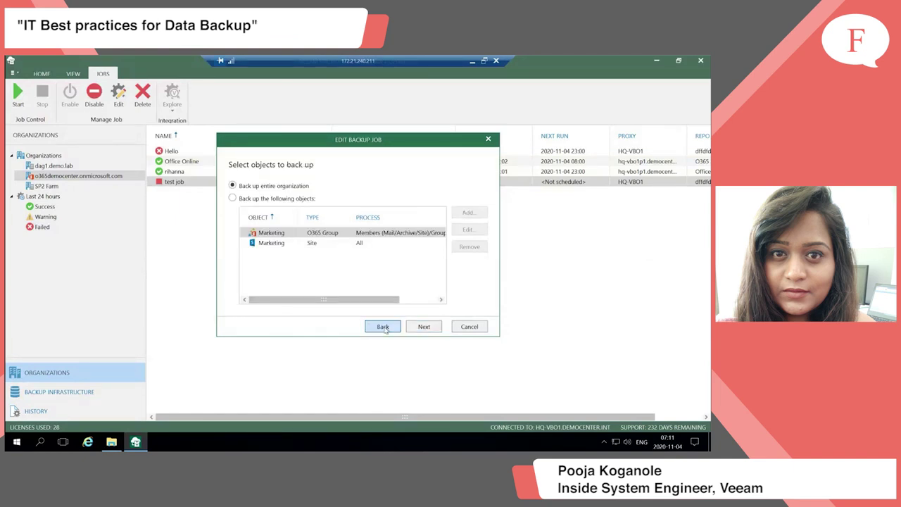
pyautogui.click(233, 198)
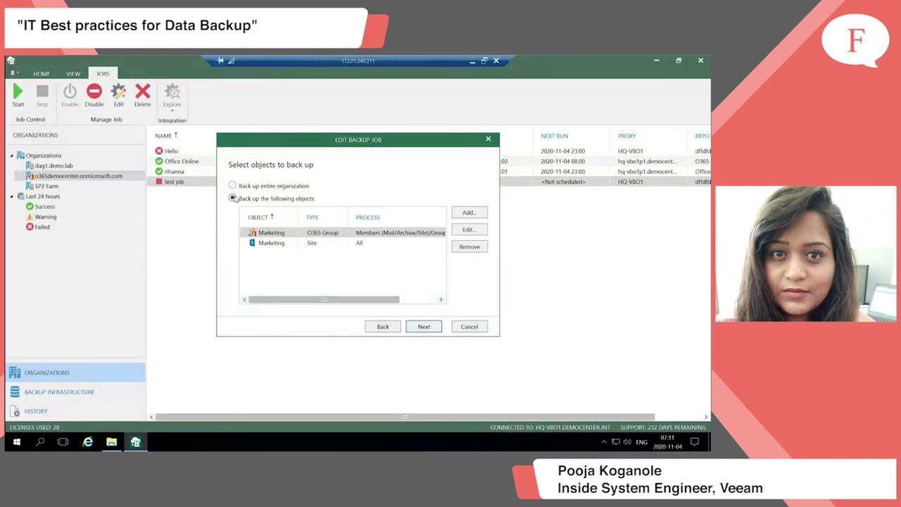
# - Keep the existing backup proxy and repository, enable automatic runs daily at 23:00, and view the available day options
pyautogui.click(423, 327)
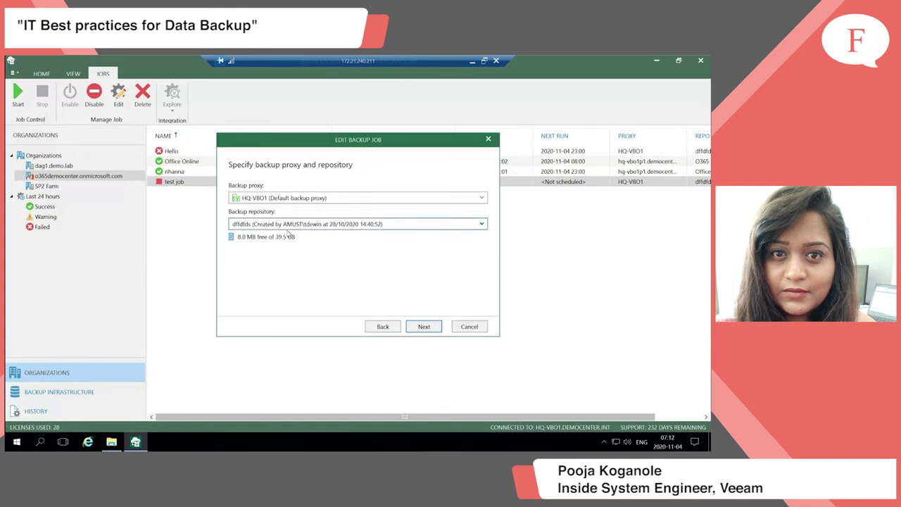
pyautogui.click(423, 327)
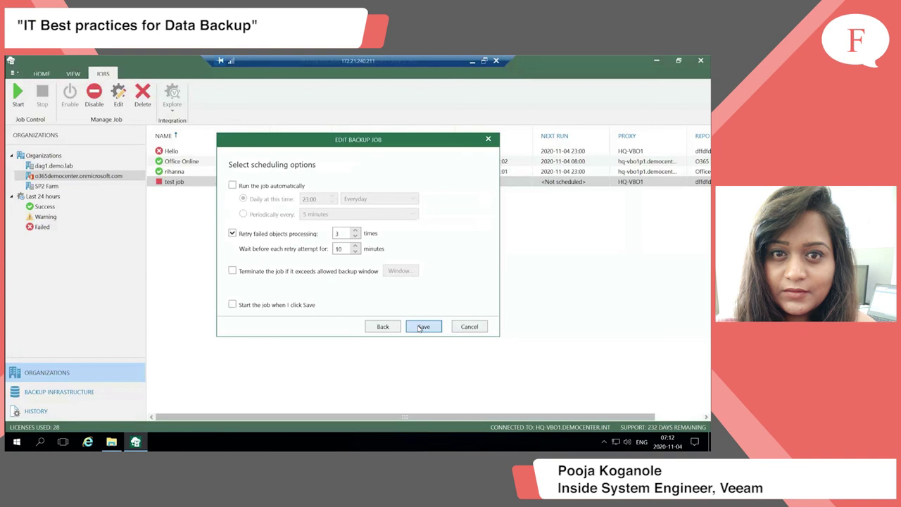
pyautogui.click(233, 186)
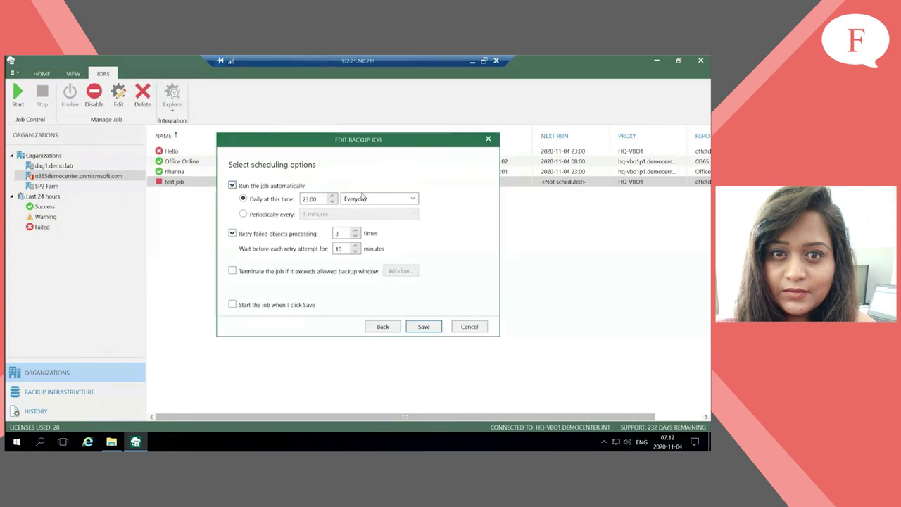
pyautogui.click(304, 200)
pyautogui.click(315, 199)
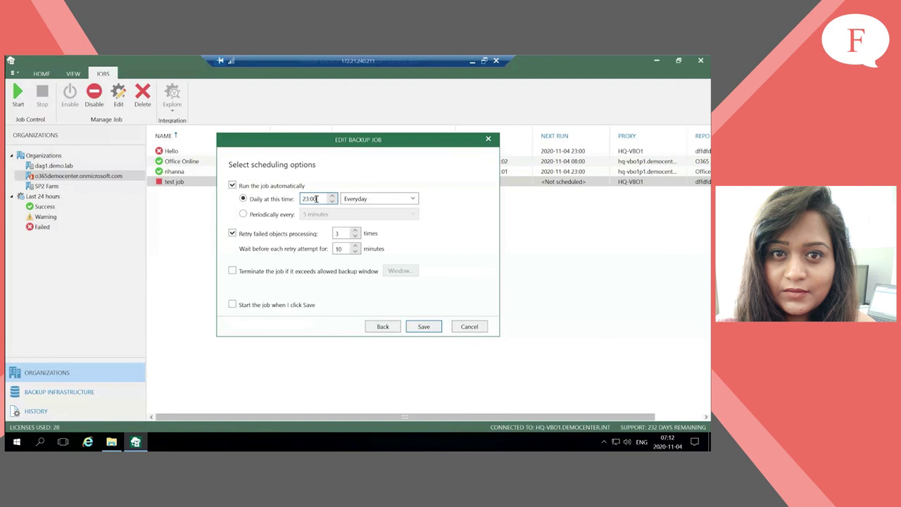
pyautogui.click(386, 203)
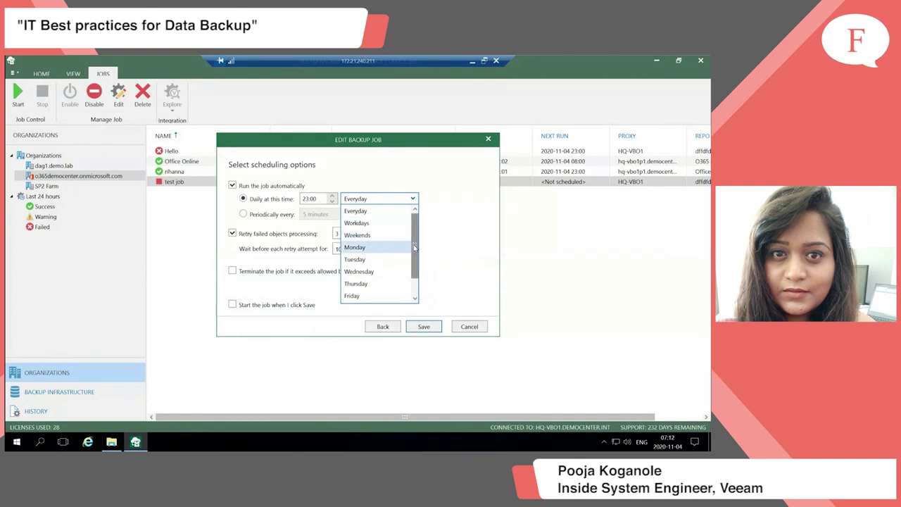
# - Schedule the backup job to run periodically every 4 hours
pyautogui.click(243, 215)
pyautogui.click(243, 215)
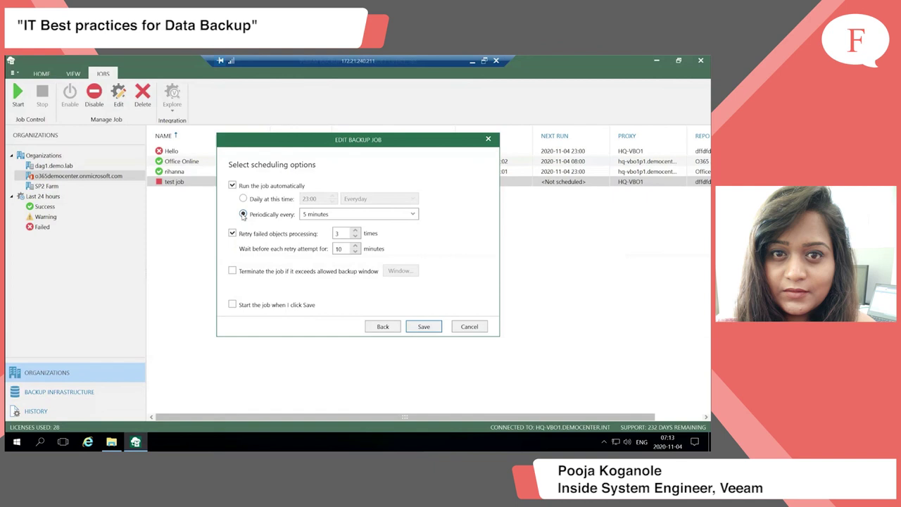
pyautogui.click(324, 216)
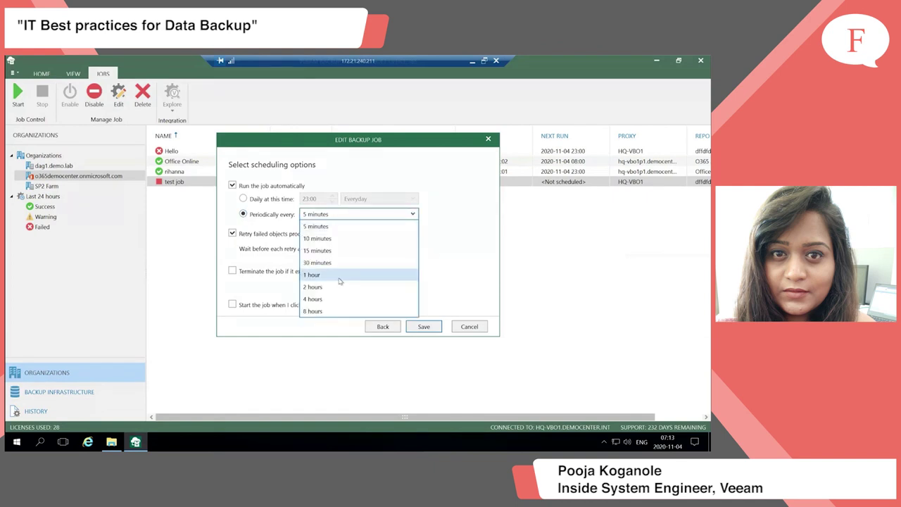
pyautogui.click(332, 299)
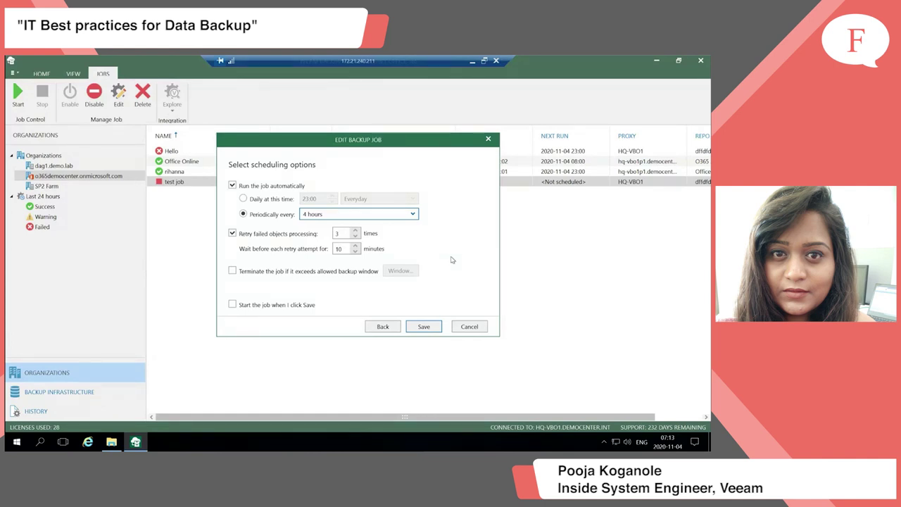
# - Examine the retry count and the waiting time between retries for failed objects
pyautogui.click(339, 234)
pyautogui.doubleClick(338, 234)
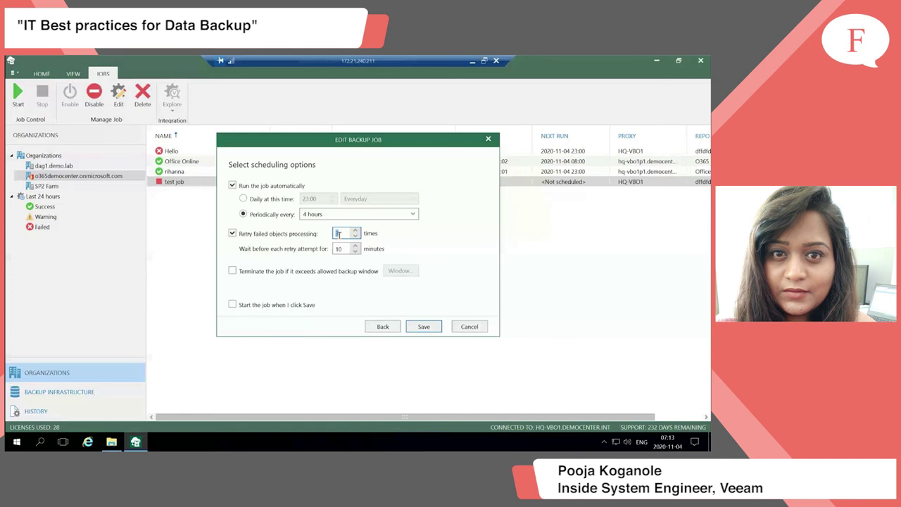
pyautogui.doubleClick(340, 249)
pyautogui.click(342, 234)
pyautogui.doubleClick(342, 233)
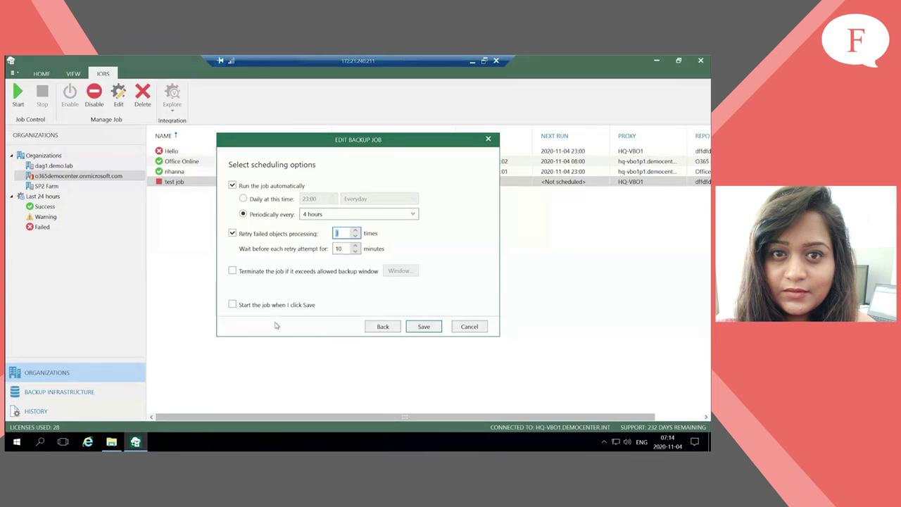
# - Switch the schedule back to daily, turn off automatic runs, and close the job editor without saving
pyautogui.click(281, 199)
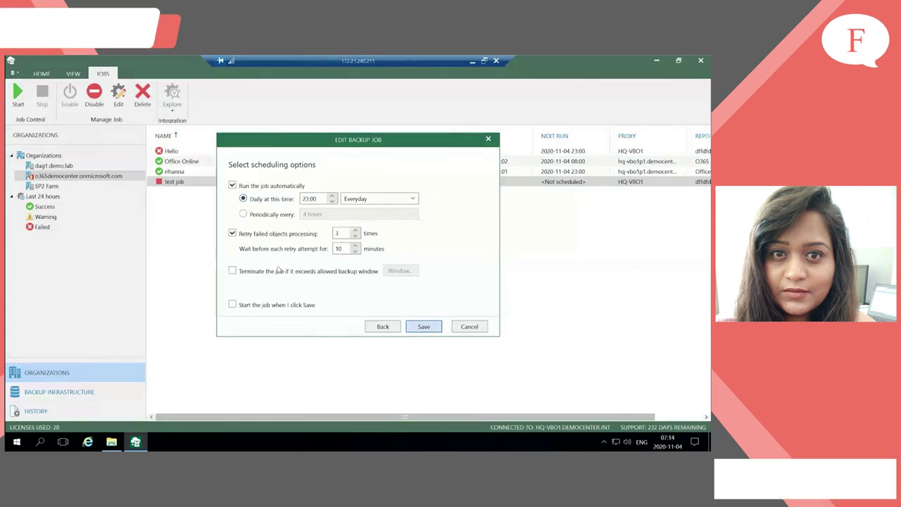
pyautogui.click(233, 186)
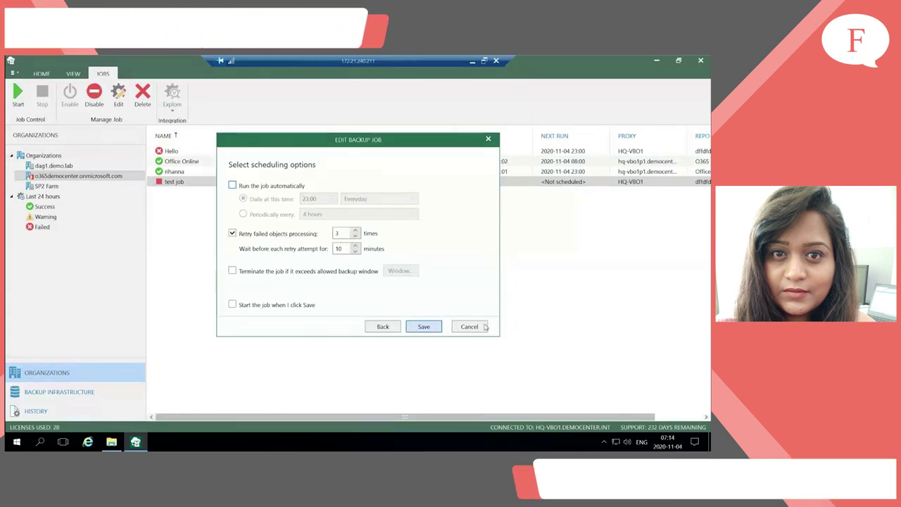
pyautogui.click(488, 139)
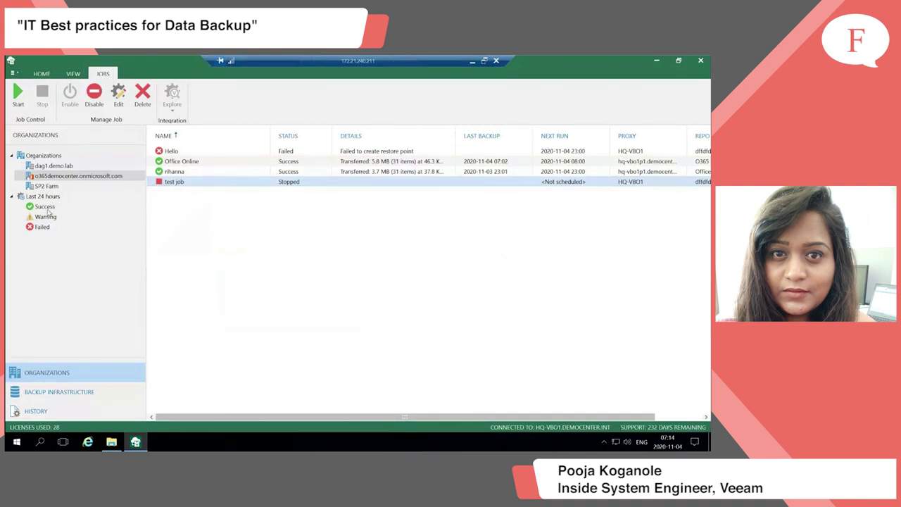
# - Explore the latest Exchange state of Tuesday 2020-11-03, 23:01 from the single-user backup job in Veeam Explorer for Microsoft Exchange
pyautogui.click(175, 171)
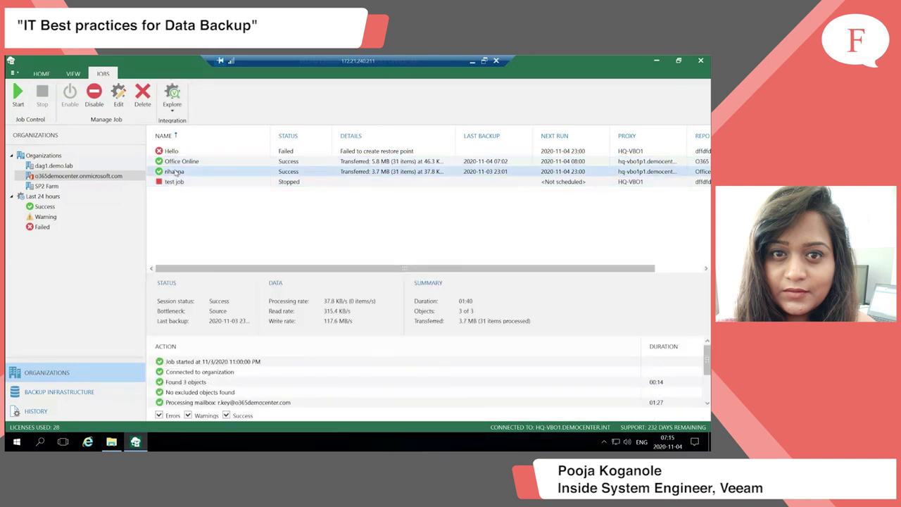
pyautogui.rightClick(175, 172)
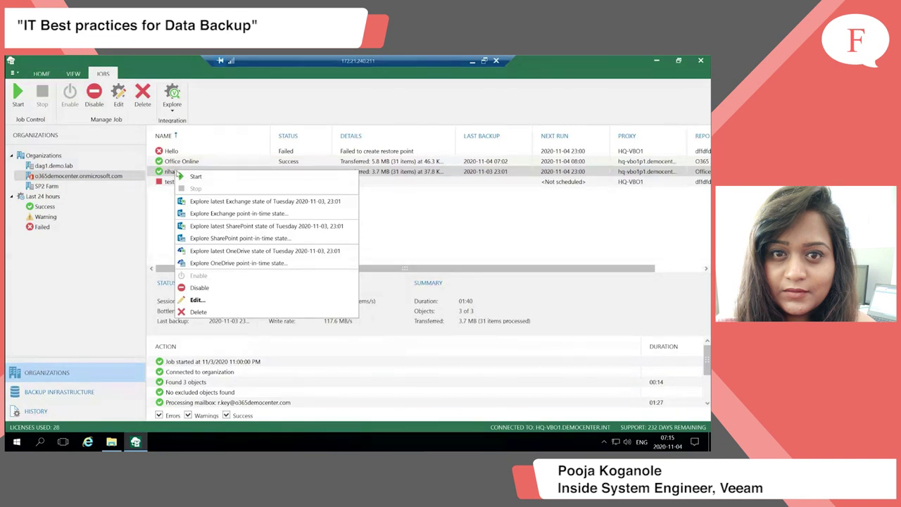
pyautogui.click(229, 202)
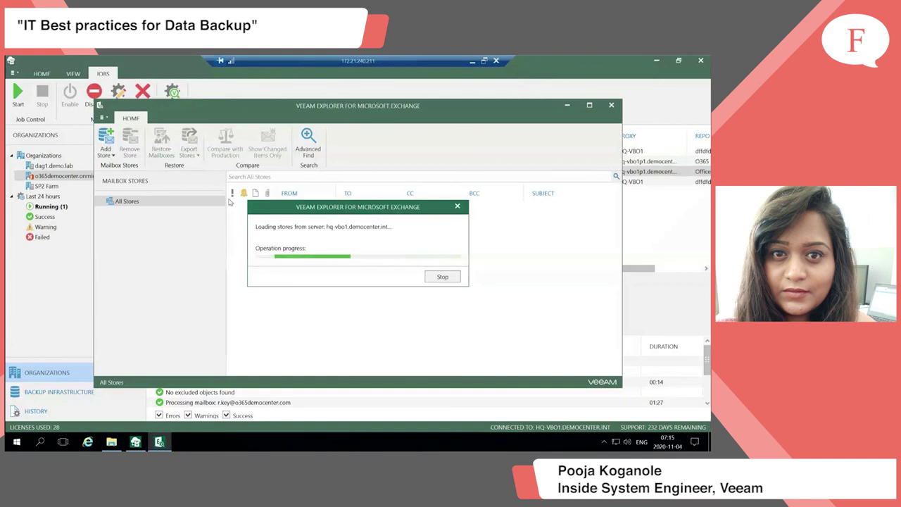
# - Expand the user's mailbox in the o365democenter.onmicrosoft.com store and view its Archive folder
pyautogui.click(111, 212)
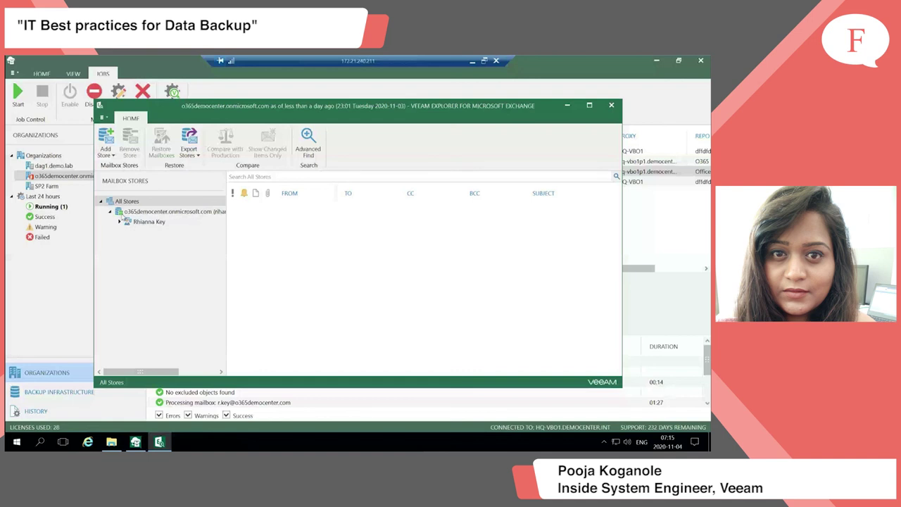
pyautogui.click(120, 221)
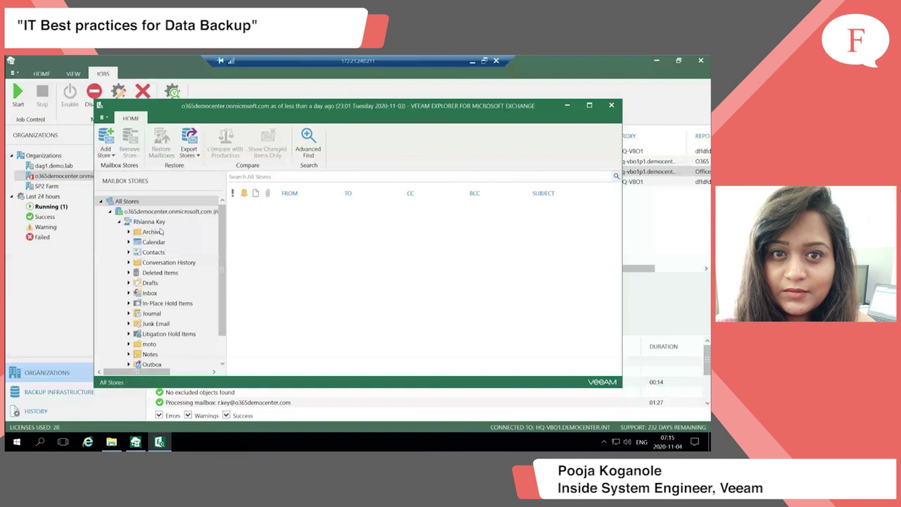
pyautogui.click(152, 231)
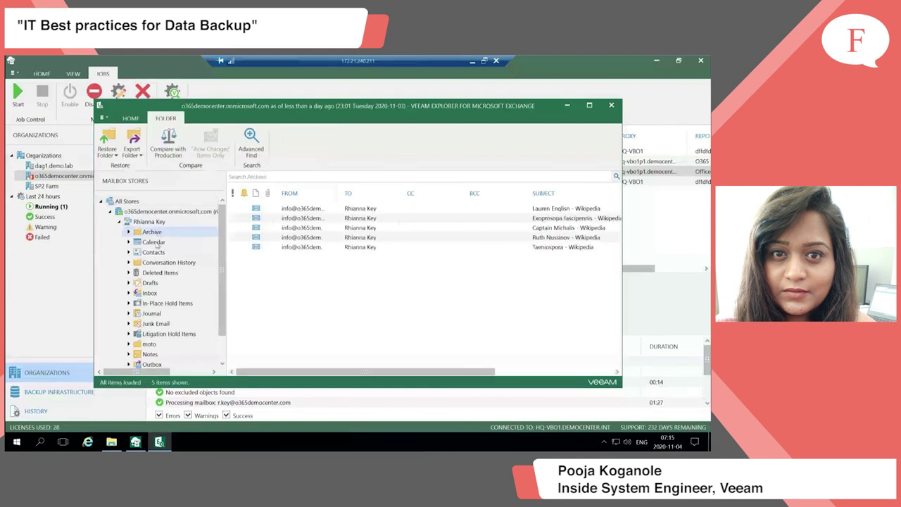
# - View the mailbox's Calendar, Contacts, Conversation History and Inbox folders
pyautogui.click(155, 243)
pyautogui.click(154, 252)
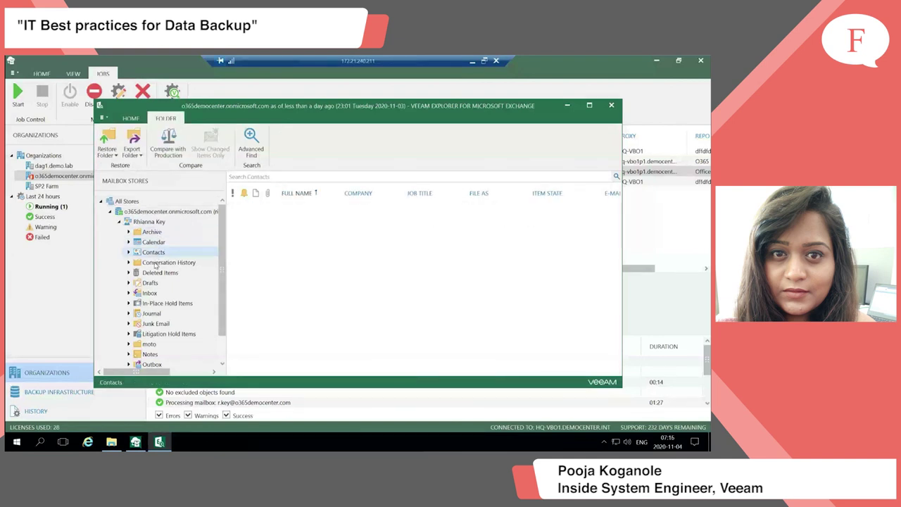
pyautogui.click(156, 263)
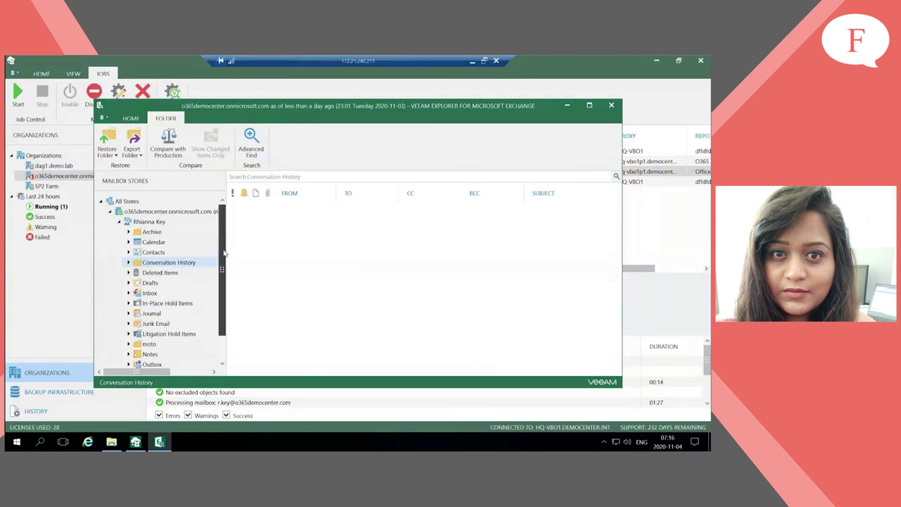
pyautogui.moveTo(223, 254); pyautogui.dragTo(224, 280)
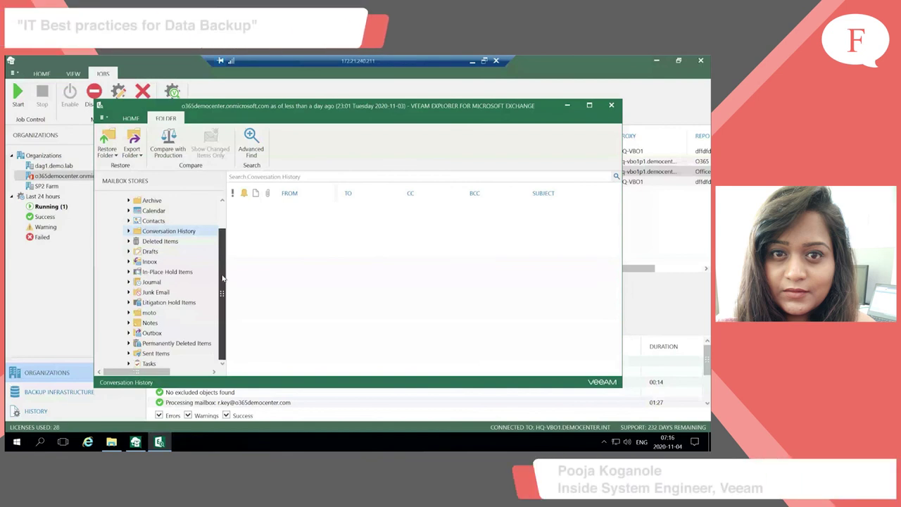
pyautogui.click(150, 262)
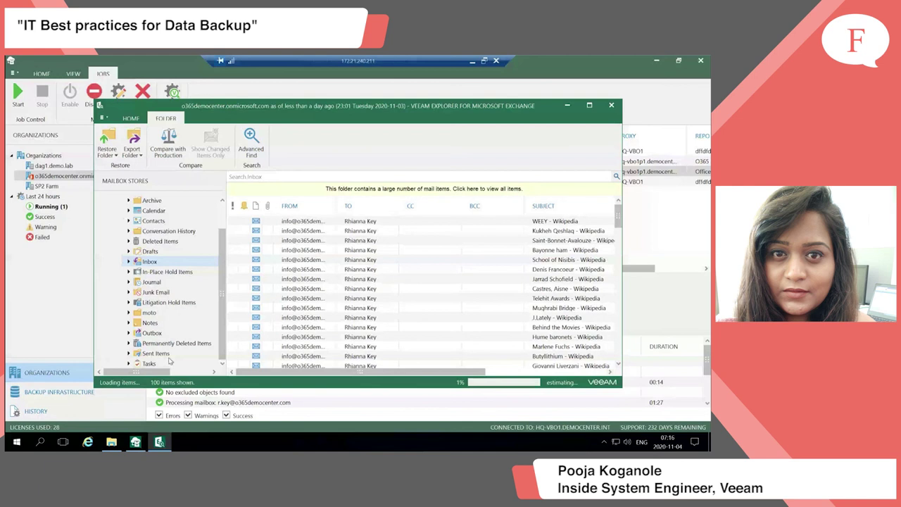
# - Examine the restore, export, save and send options for the "WEEY - Wikipedia" message in the Inbox, without running any
pyautogui.click(281, 223)
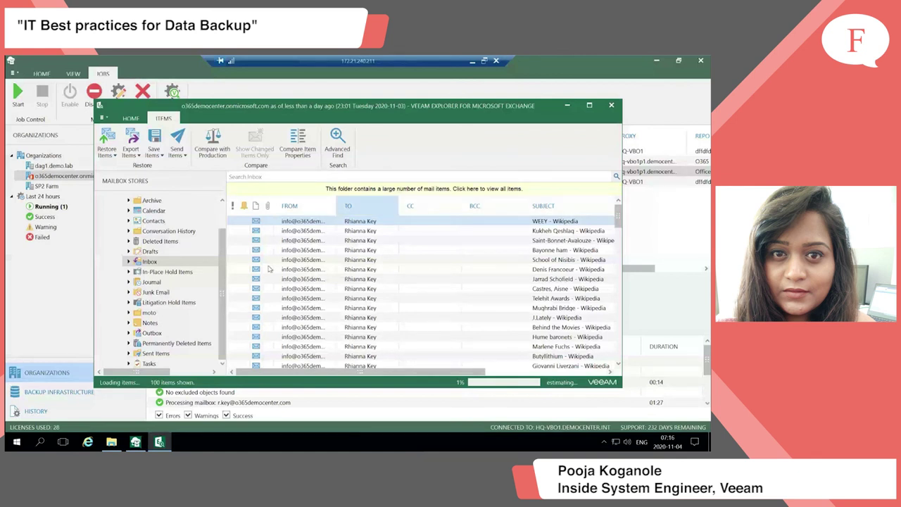
pyautogui.rightClick(291, 224)
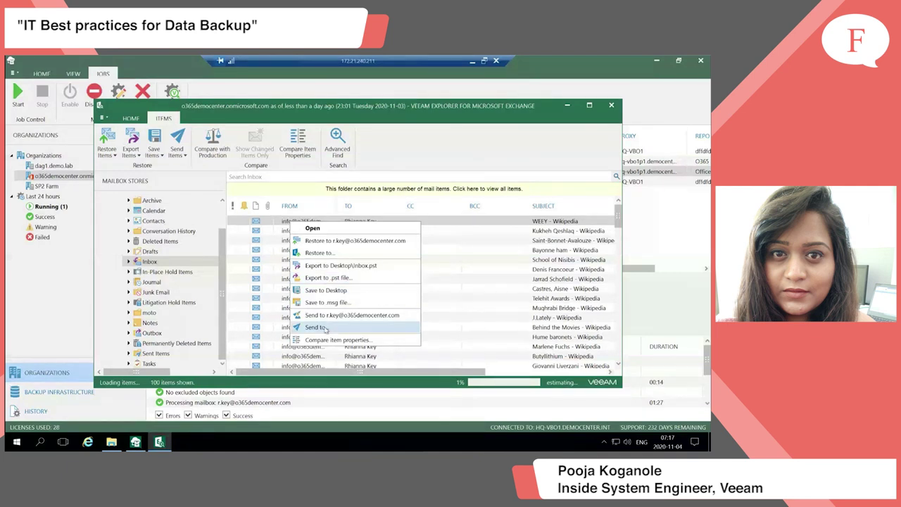
pyautogui.click(455, 151)
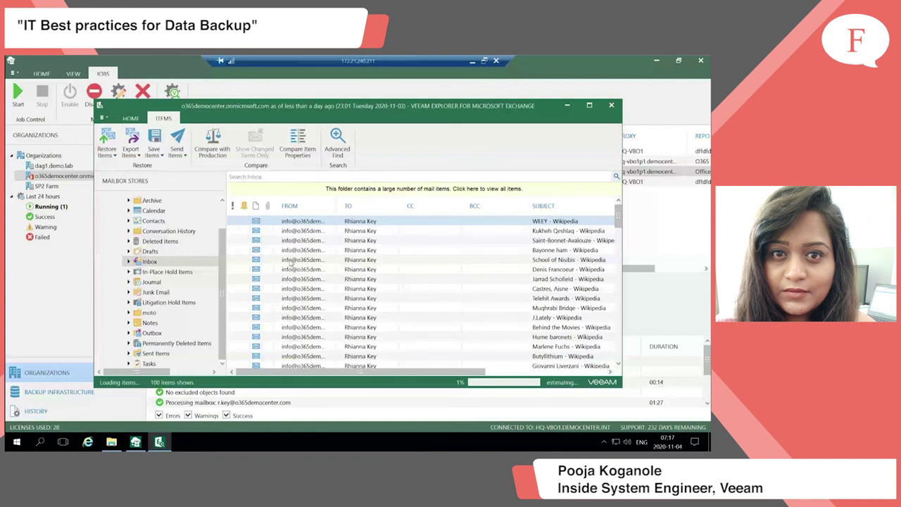
# - Show the Advanced Find criteria for the Inbox and look through the available categories and conditions
pyautogui.click(337, 144)
pyautogui.click(264, 247)
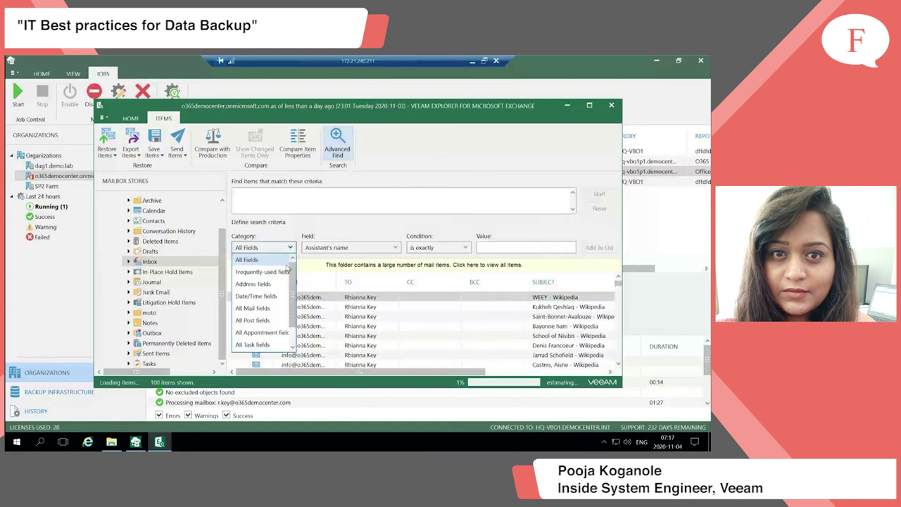
pyautogui.click(325, 200)
pyautogui.click(454, 247)
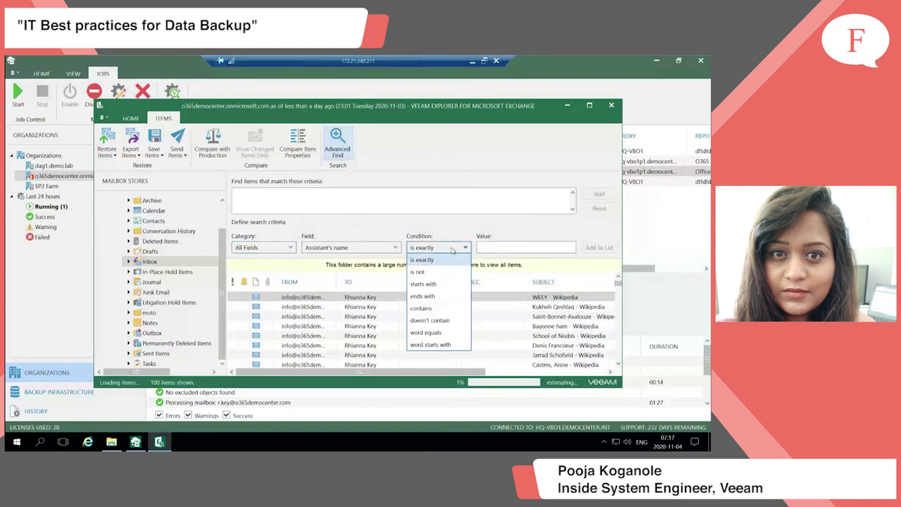
pyautogui.click(453, 249)
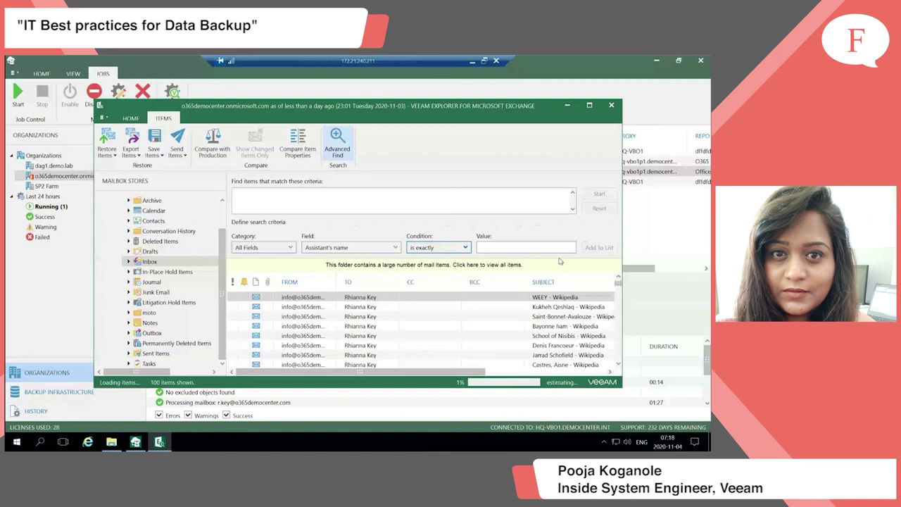
# - Select the user's whole mailbox and examine its restore and export options without running any
pyautogui.scroll(2, 225, 221)
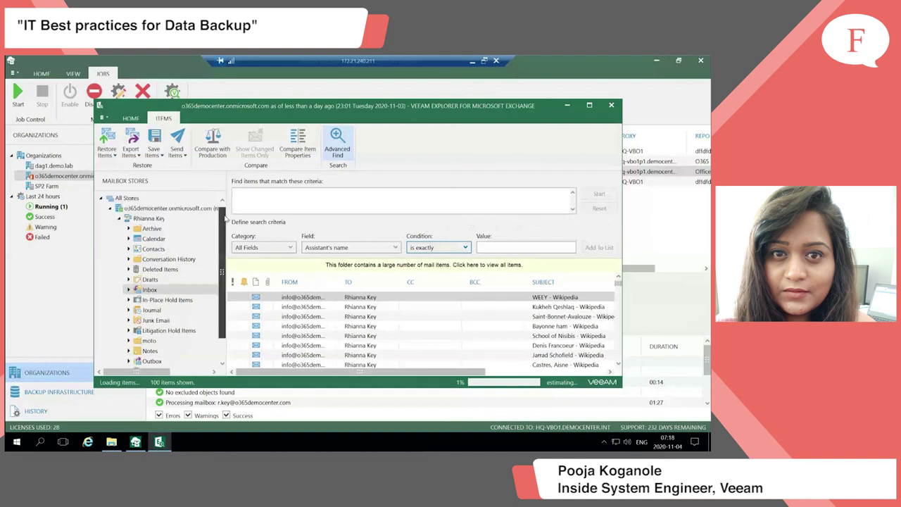
pyautogui.scroll(1, 226, 220)
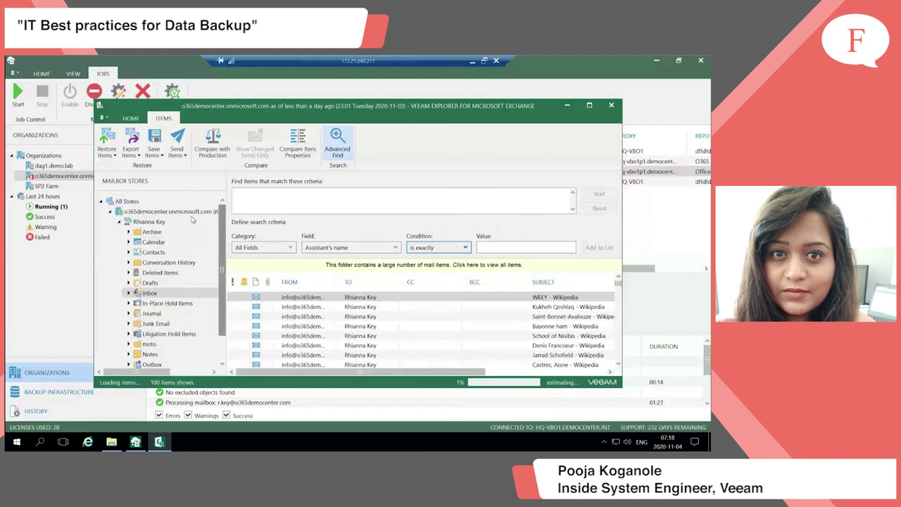
pyautogui.click(191, 220)
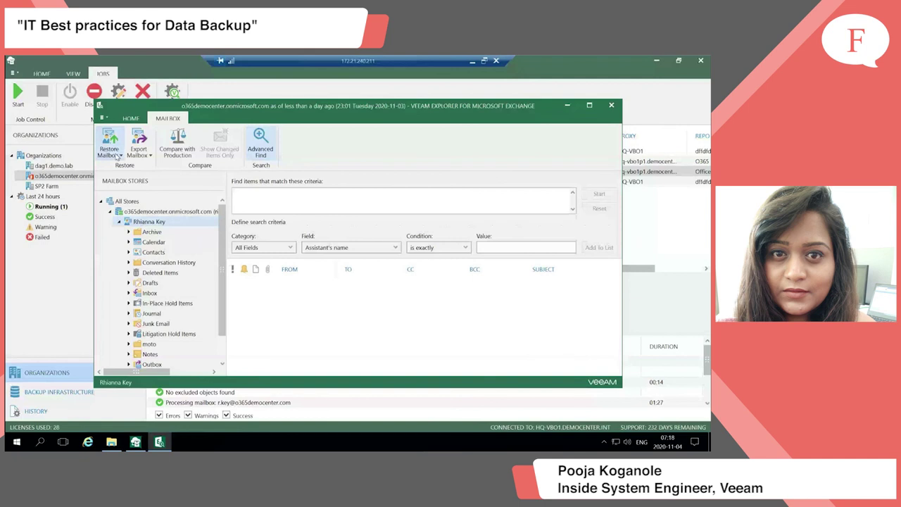
pyautogui.click(113, 152)
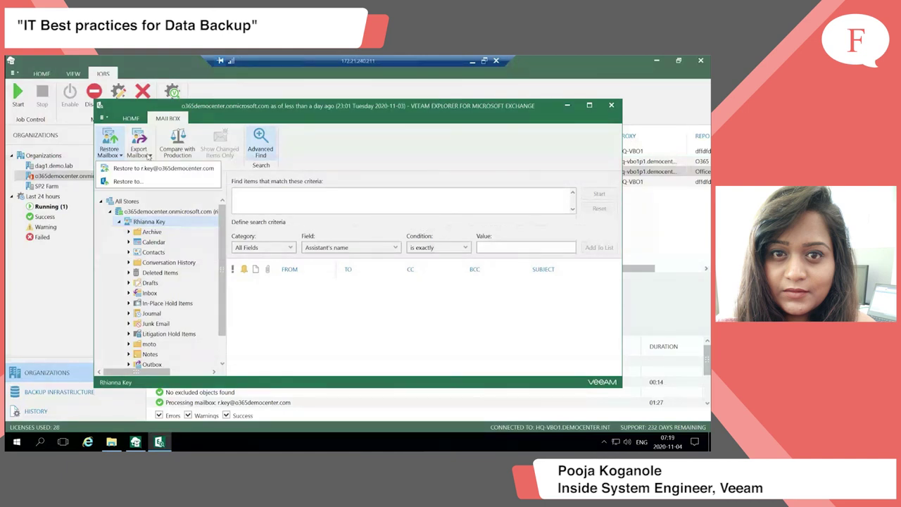
pyautogui.click(149, 157)
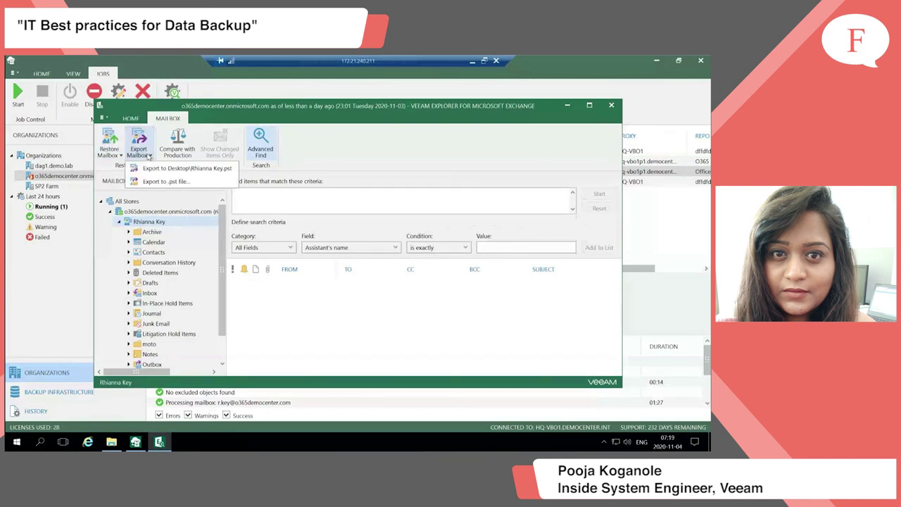
pyautogui.click(355, 161)
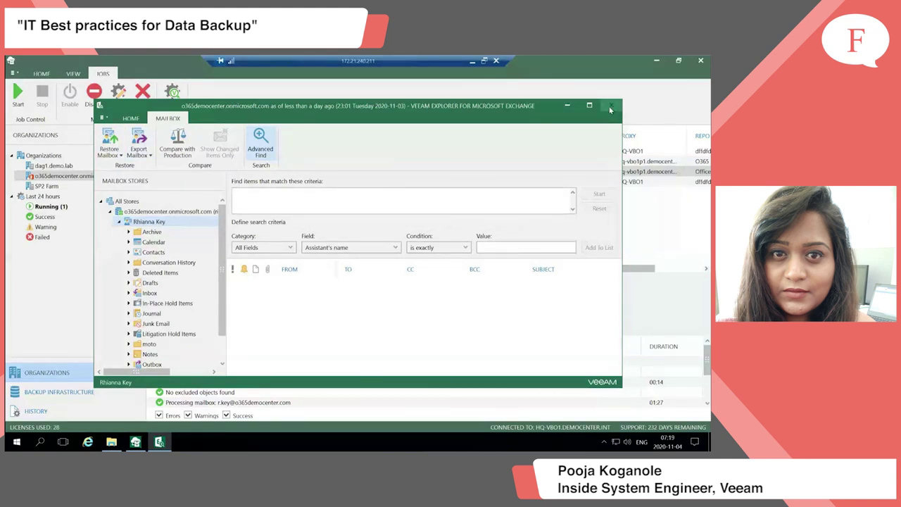
# - View the mailbox's Notes, Junk Email and Drafts folders, and close the Exchange explorer
pyautogui.scroll(-1, 159, 317)
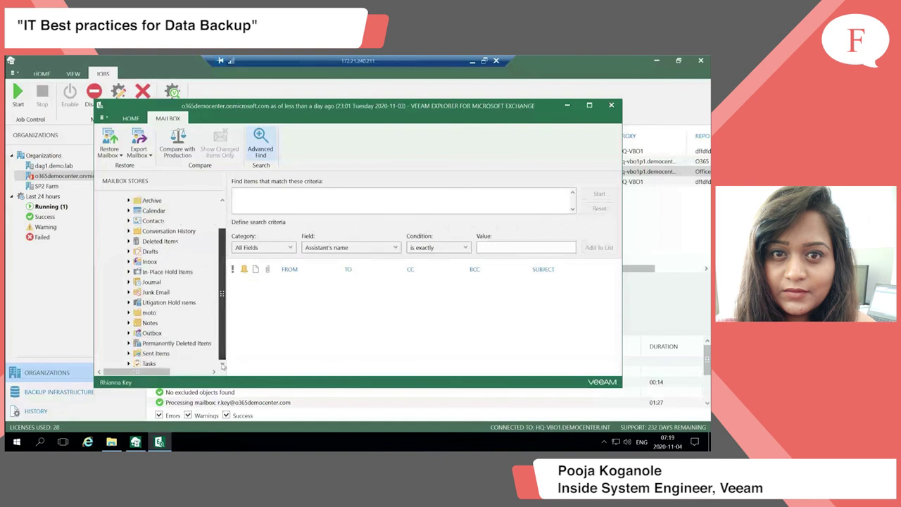
pyautogui.click(157, 324)
pyautogui.click(161, 295)
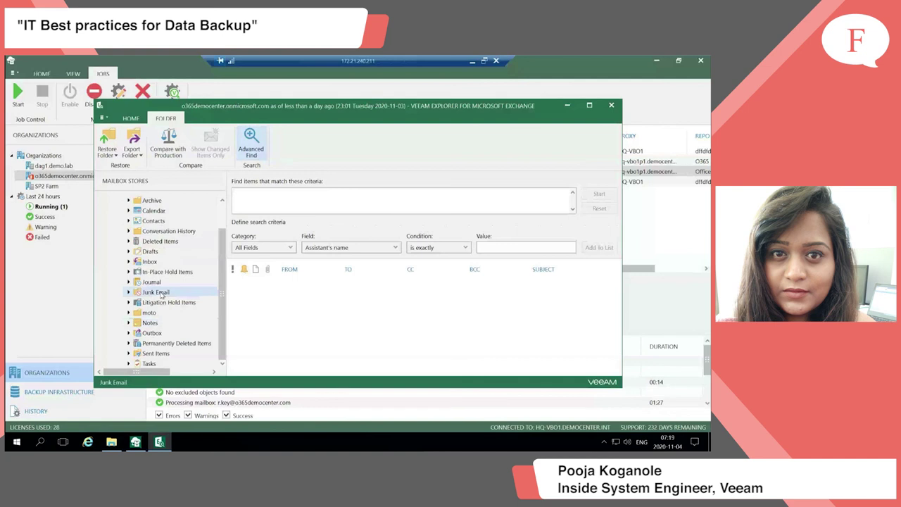
pyautogui.click(150, 251)
pyautogui.click(611, 107)
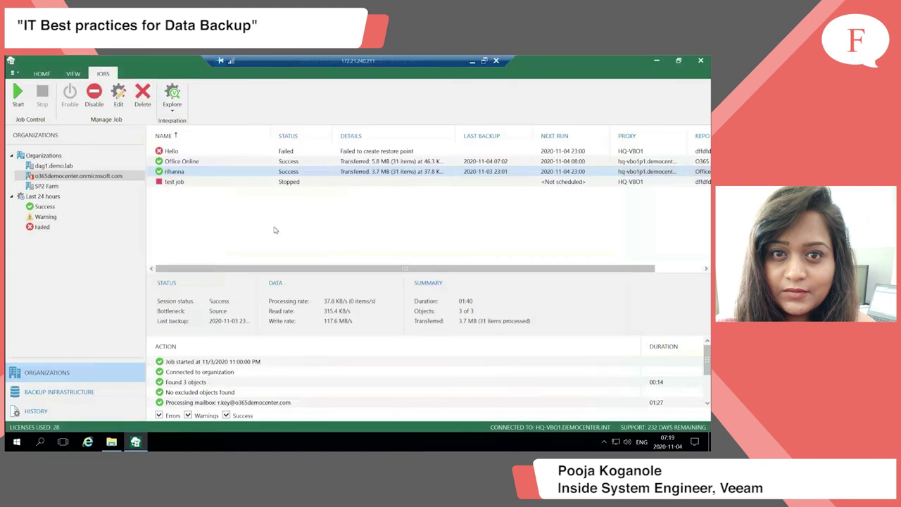
# - Explore the latest SharePoint state of Tuesday 2020-11-03, 23:01 from the single-user backup job and expand the user's site under o365democenter.onmicrosoft.com
pyautogui.rightClick(181, 173)
pyautogui.click(218, 229)
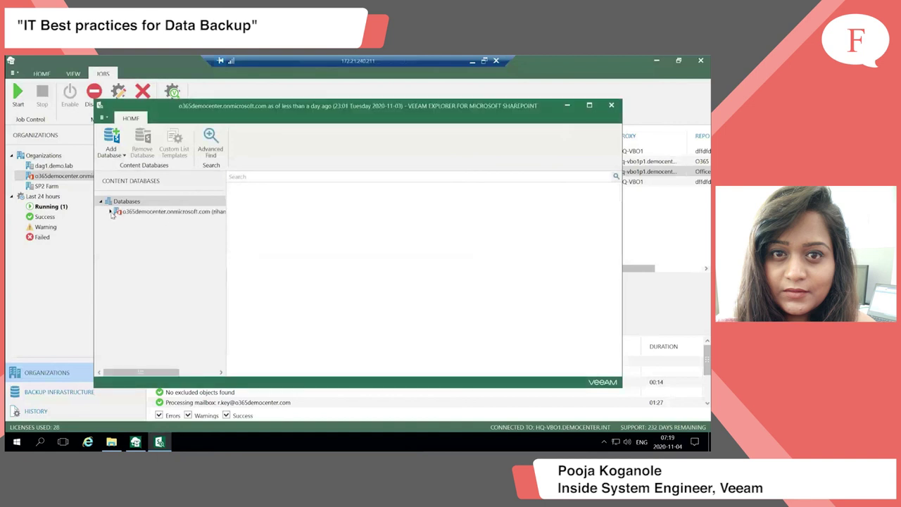
pyautogui.click(110, 212)
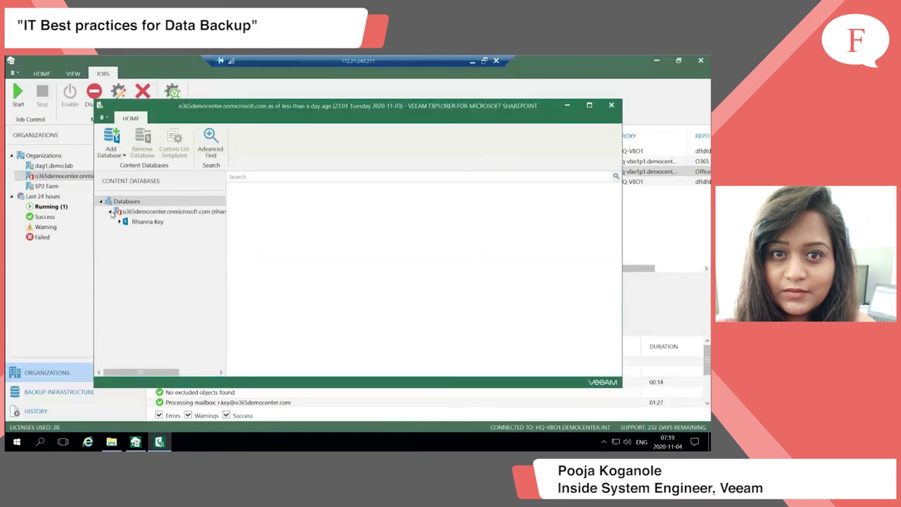
pyautogui.click(159, 213)
pyautogui.click(135, 222)
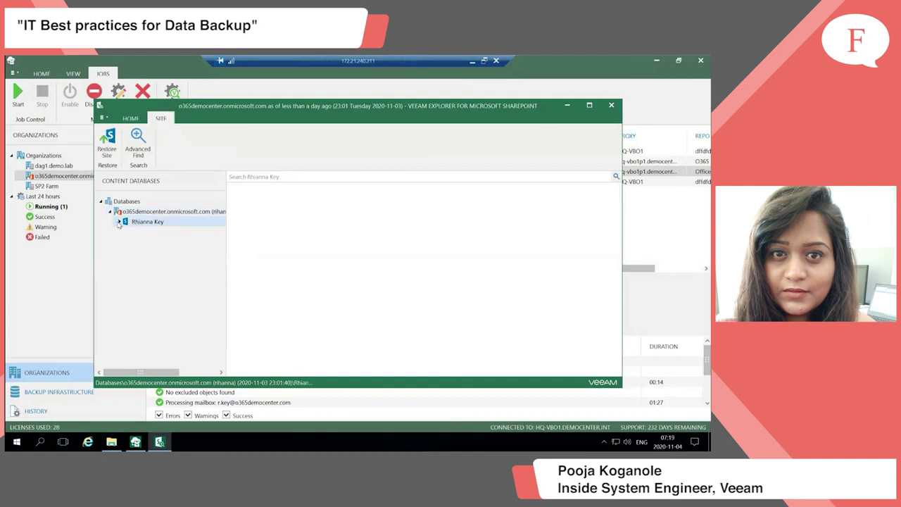
pyautogui.click(119, 222)
# - View the site's Subsites node and the Formatbibliothek library under Content
pyautogui.click(130, 233)
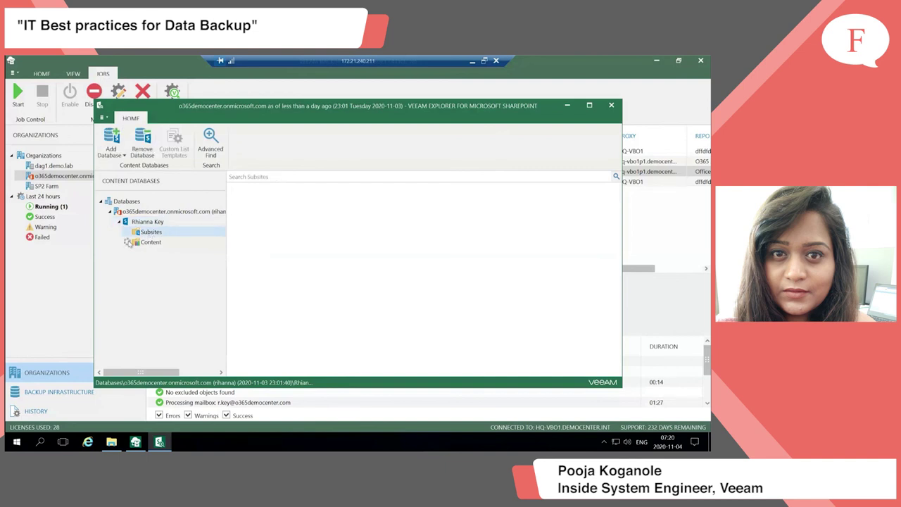
pyautogui.click(152, 244)
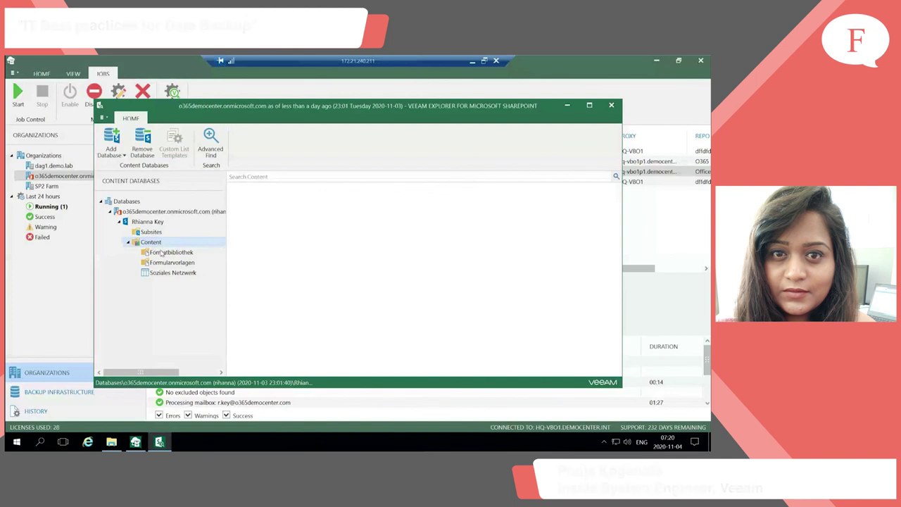
pyautogui.click(163, 253)
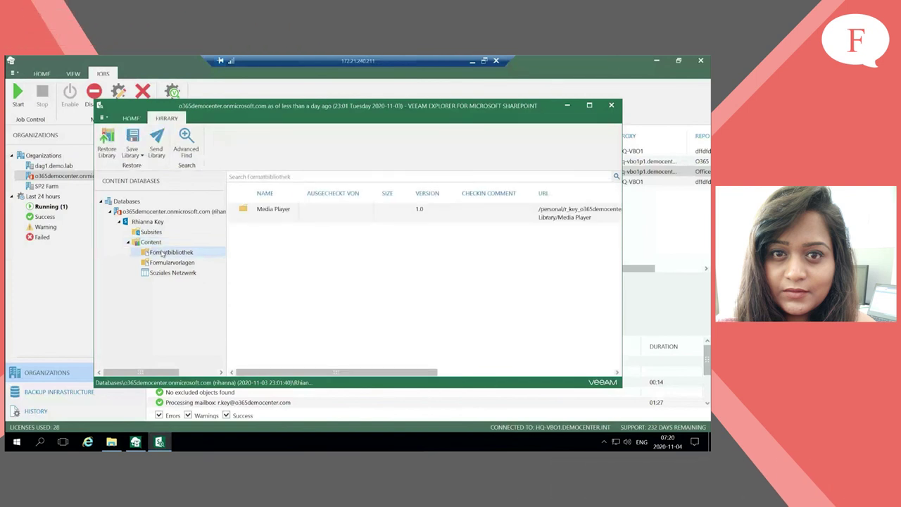
# - Examine the history, restore, save and send options for the Media Player folder in the Formatbibliothek library
pyautogui.click(276, 219)
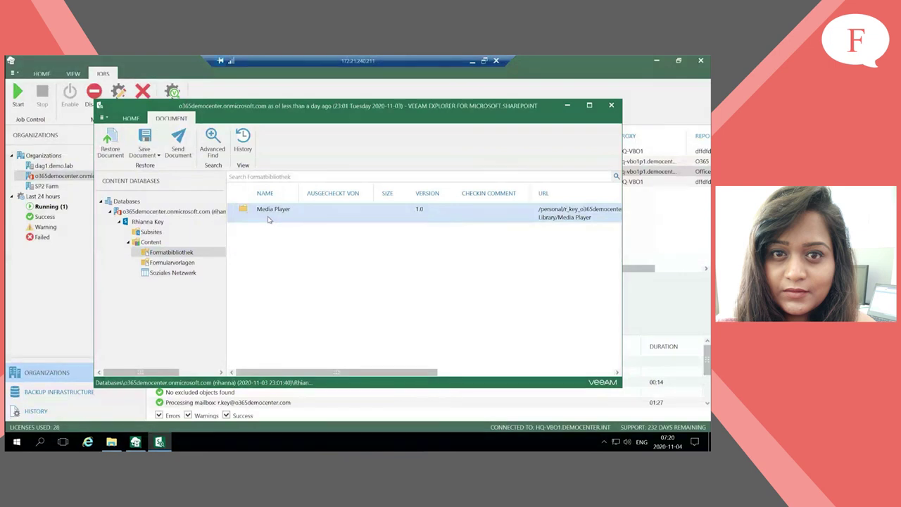
pyautogui.rightClick(268, 220)
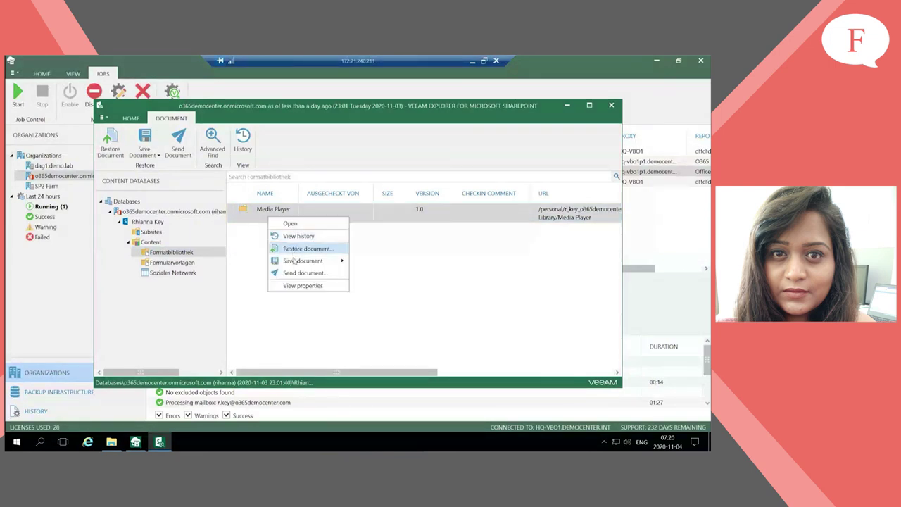
pyautogui.moveTo(294, 264)
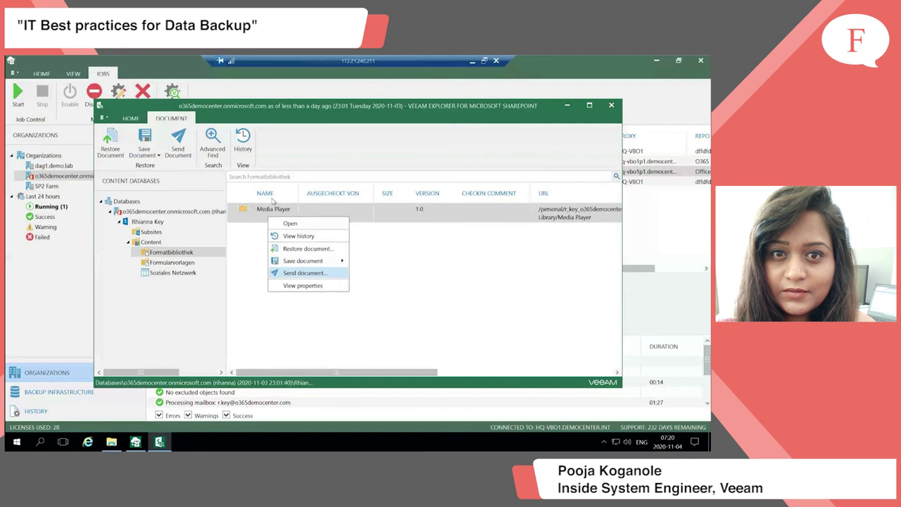
# - Select the user's site again to show its site restore option, and close the SharePoint explorer
pyautogui.click(152, 242)
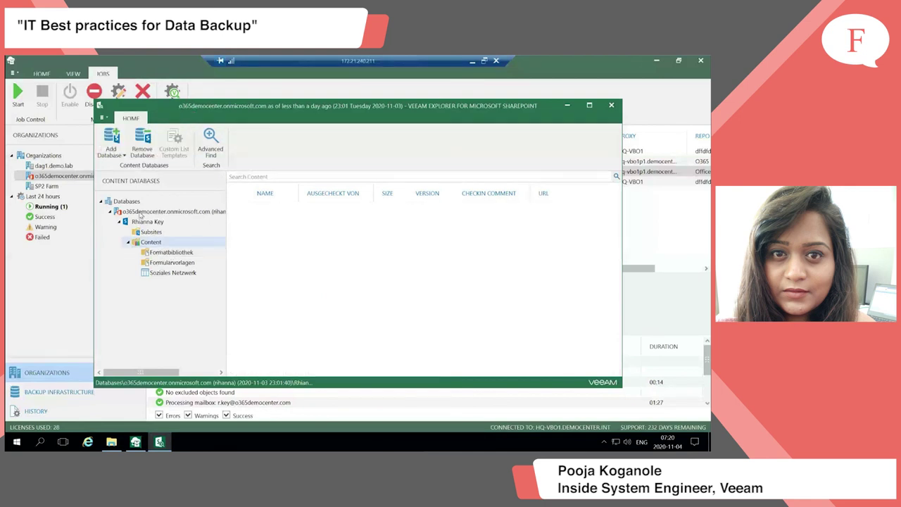
pyautogui.click(144, 222)
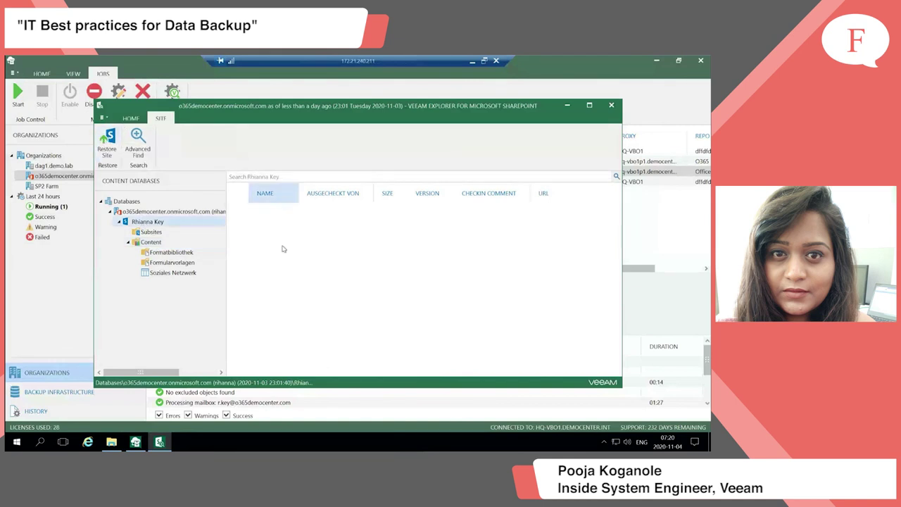
pyautogui.click(612, 106)
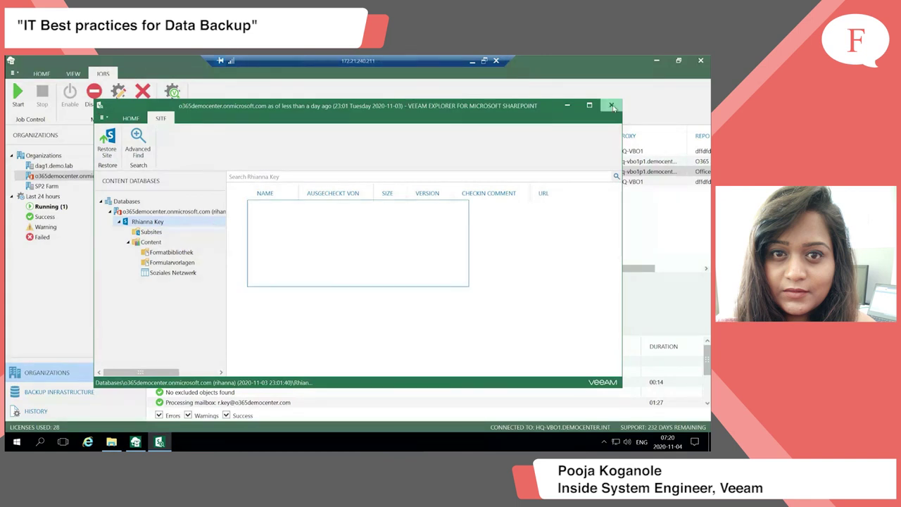
# - Examine the OneDrive point-in-time options and calendar for the single-user backup job, and close the dialog without exploring that state
pyautogui.rightClick(175, 181)
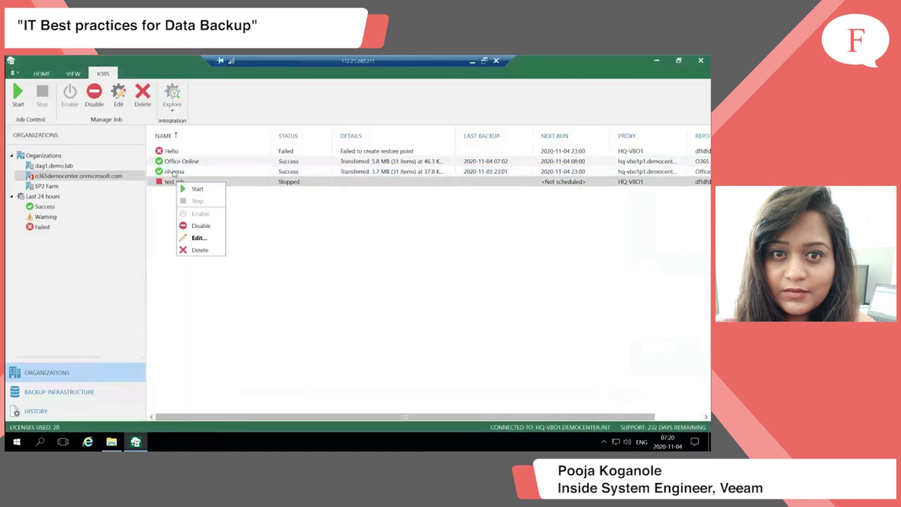
pyautogui.click(174, 172)
pyautogui.rightClick(175, 172)
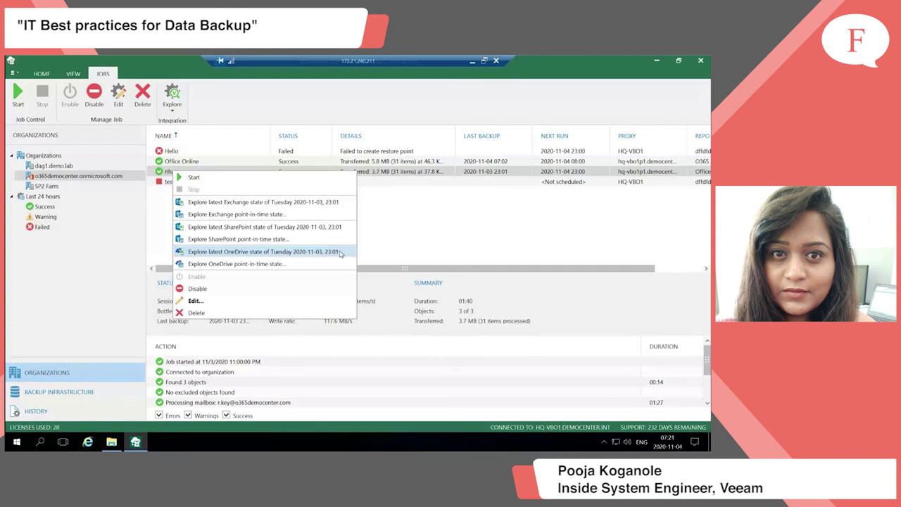
pyautogui.click(275, 263)
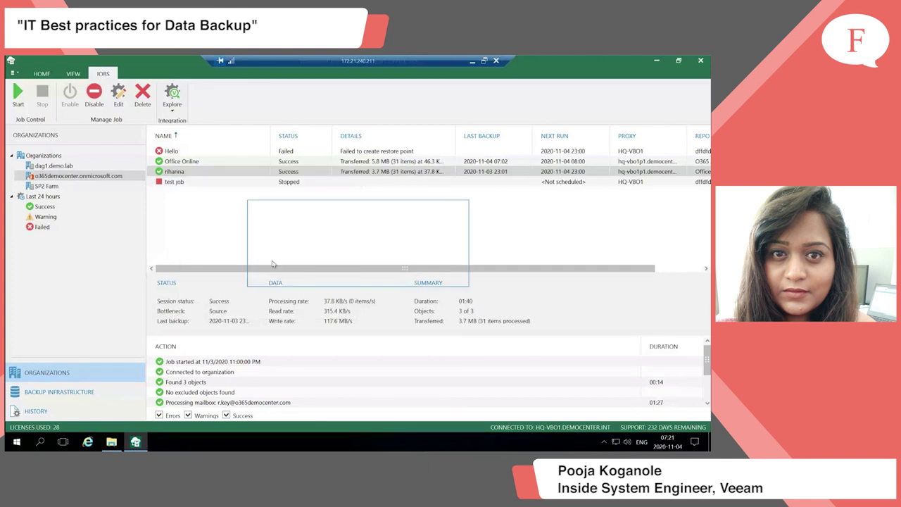
pyautogui.click(232, 210)
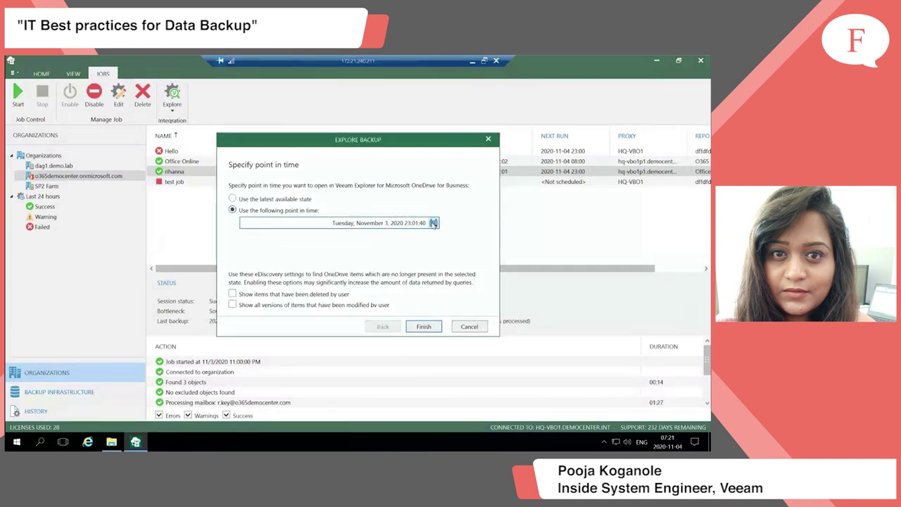
pyautogui.click(434, 224)
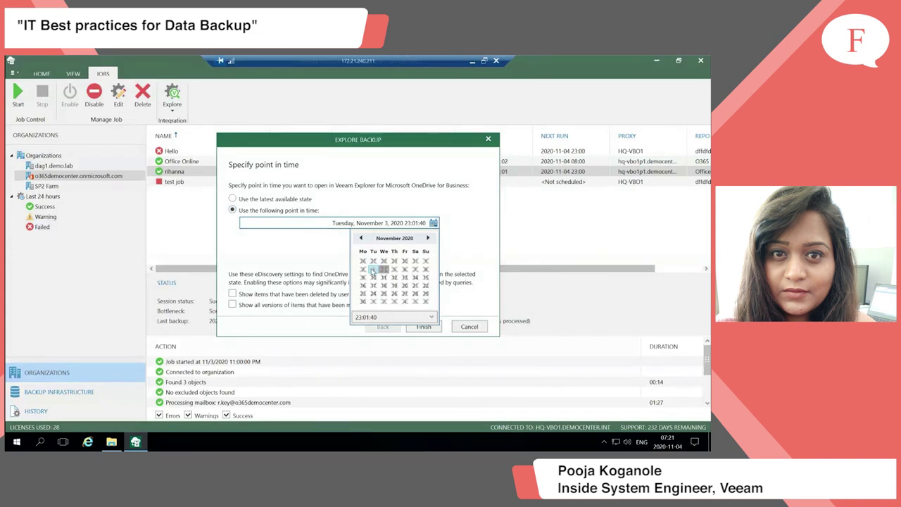
pyautogui.click(442, 235)
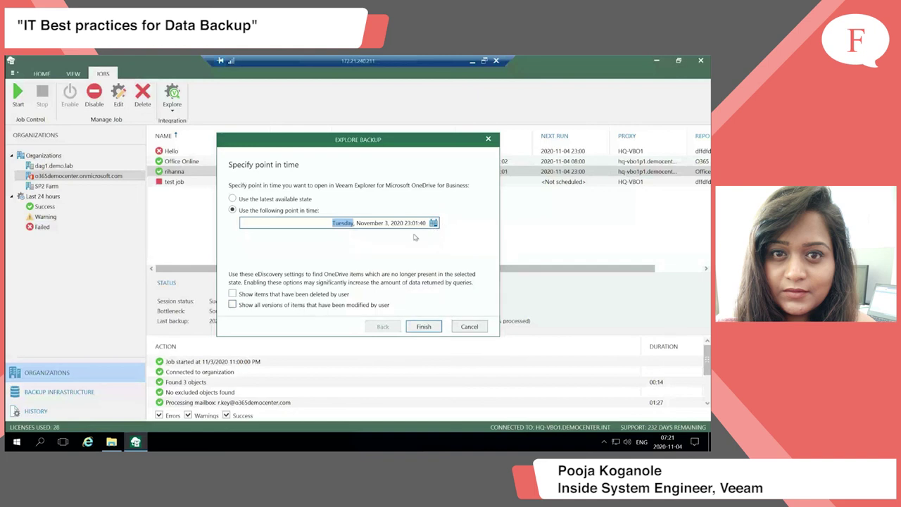
pyautogui.click(488, 139)
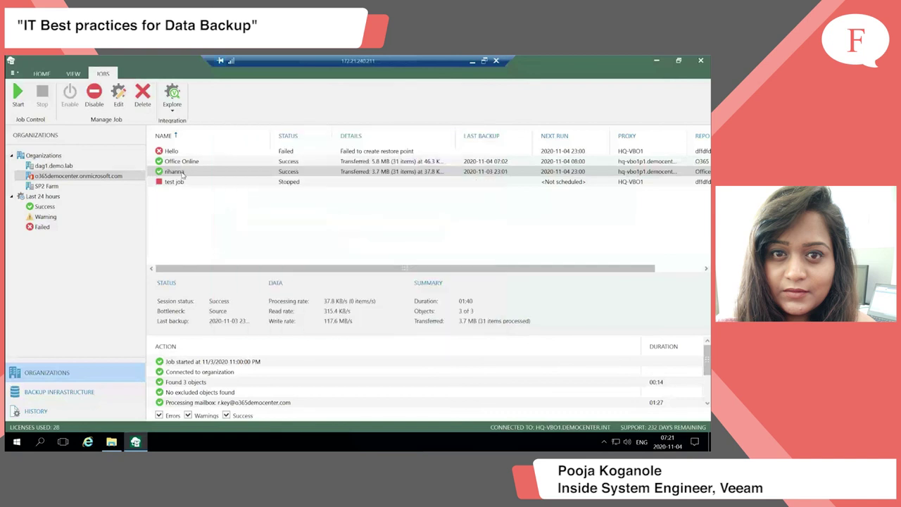
# - Explore the latest OneDrive state of Tuesday 2020-11-03, 23:01 from the single-user backup job and open the user's OneDrive under o365democenter.onmicrosoft.com
pyautogui.rightClick(181, 172)
pyautogui.click(218, 253)
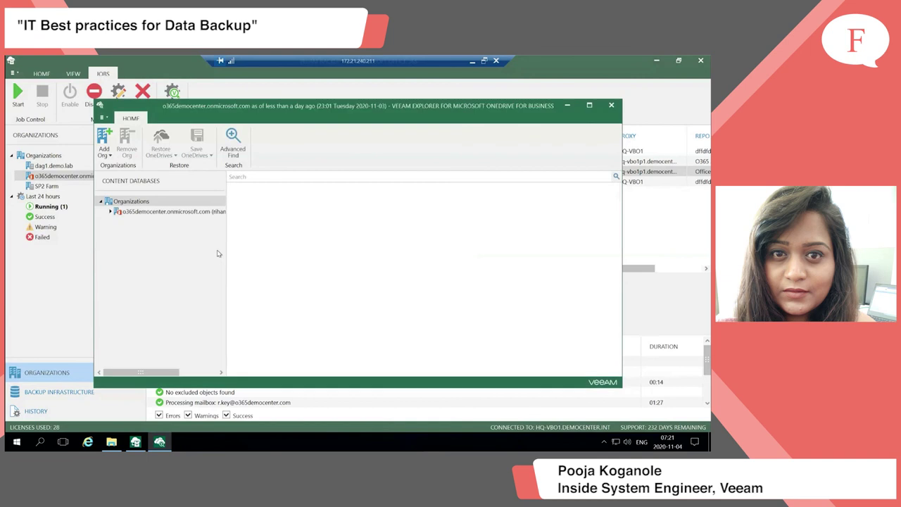
pyautogui.click(110, 211)
pyautogui.click(131, 223)
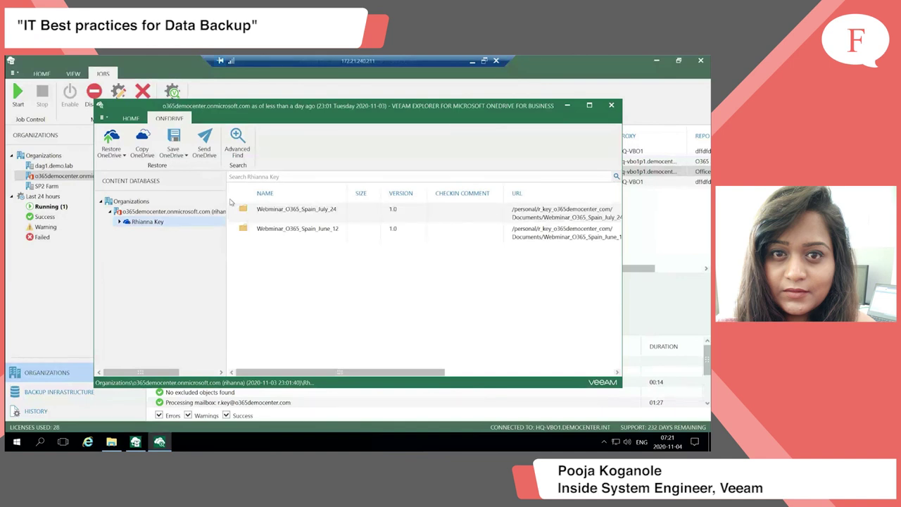
# - Examine the history, restore, copy, save and send options for the Webminar_O365_Spain_July_24 folder
pyautogui.click(268, 213)
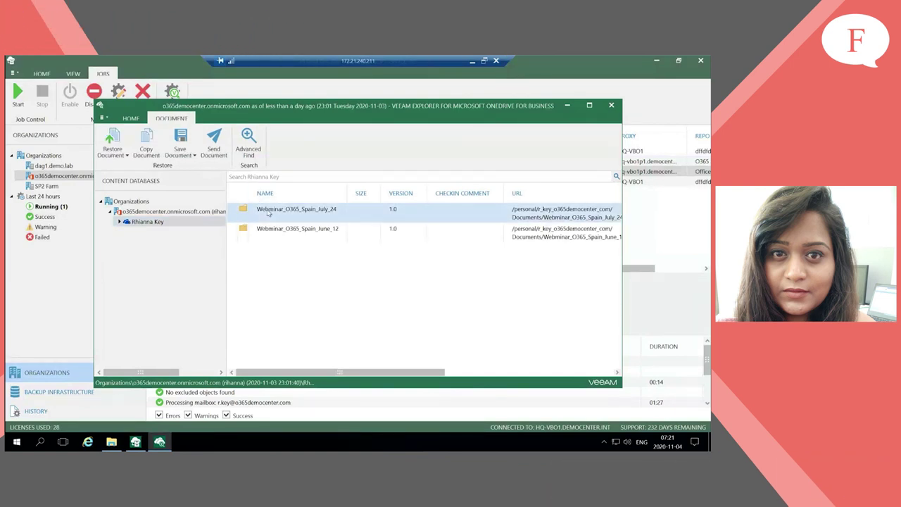
pyautogui.rightClick(272, 211)
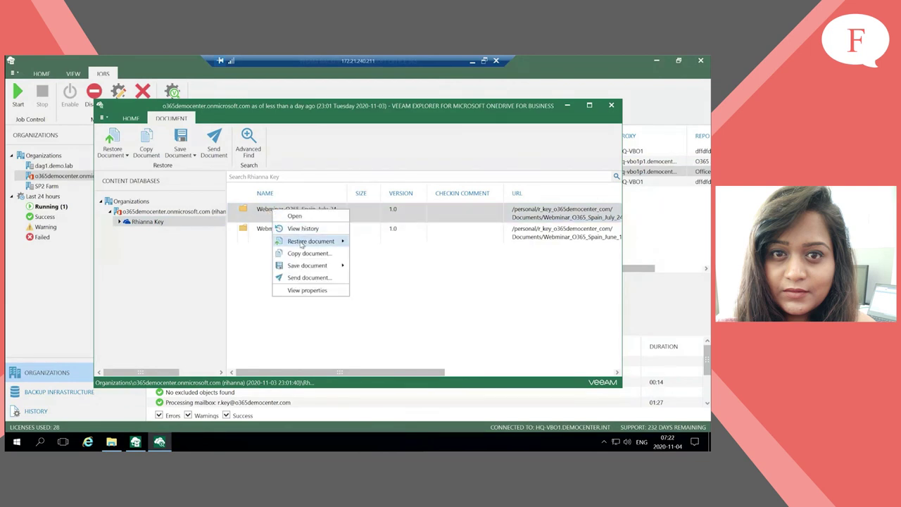
pyautogui.moveTo(302, 243)
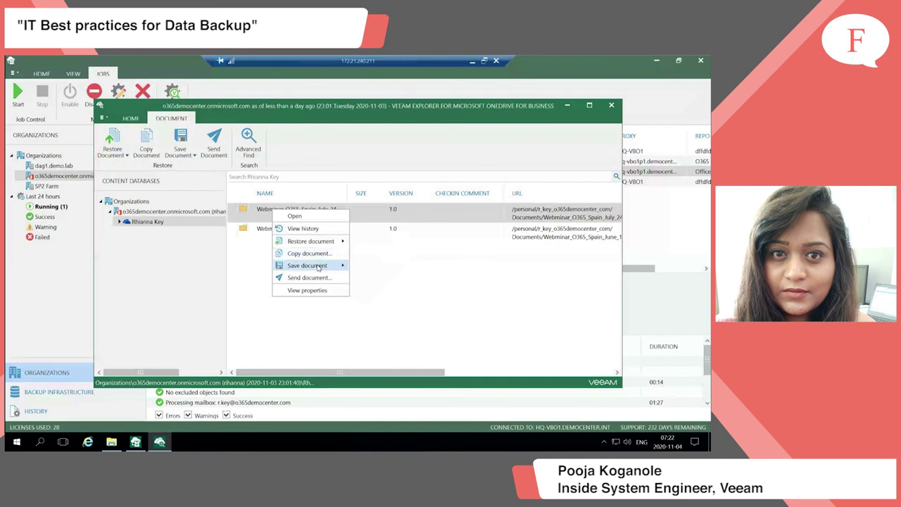
pyautogui.moveTo(318, 267)
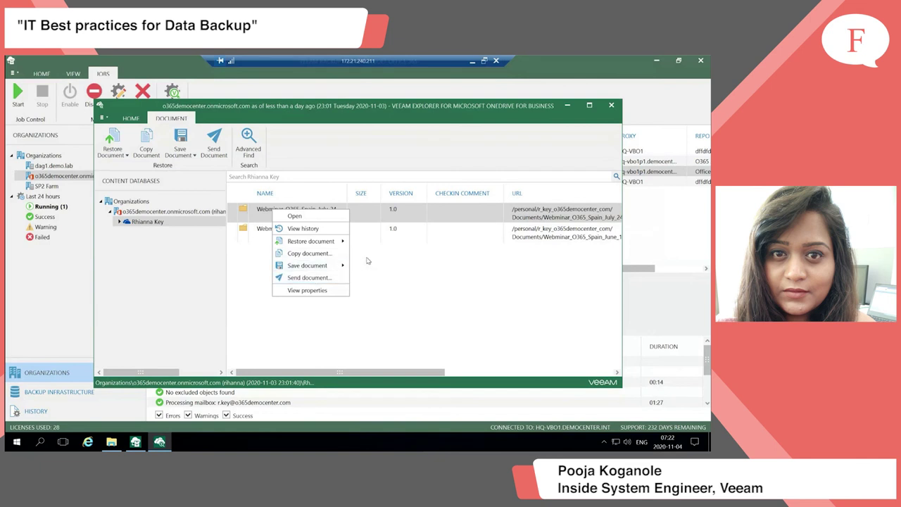
# - Examine the restore and copy options for the user's entire OneDrive without running them, and close the OneDrive explorer
pyautogui.click(148, 222)
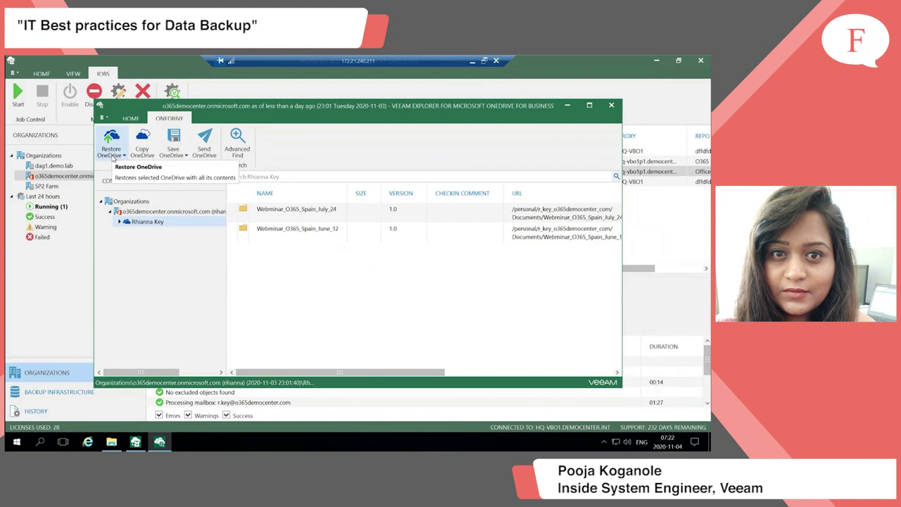
pyautogui.click(112, 158)
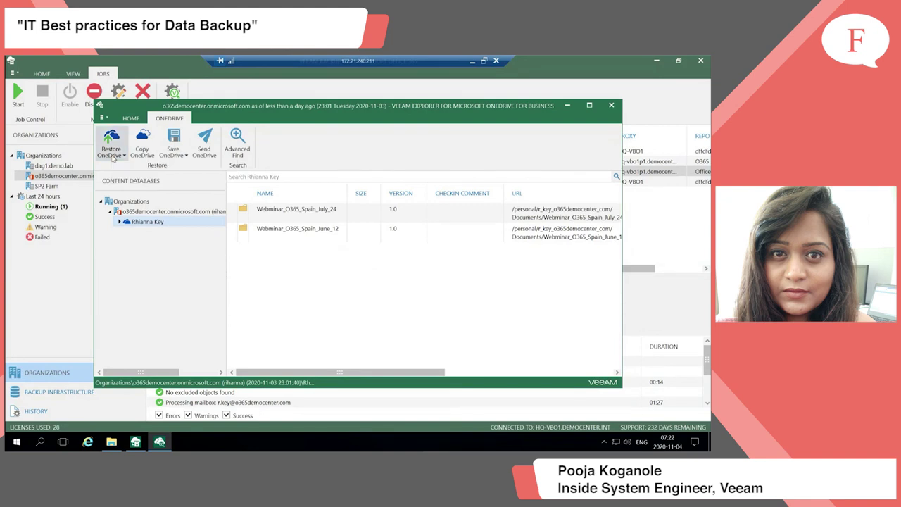
pyautogui.click(112, 159)
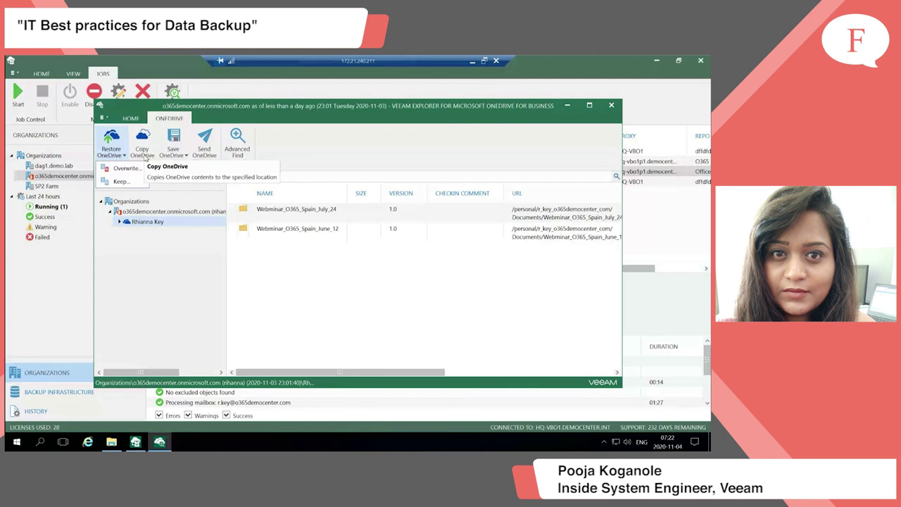
pyautogui.click(142, 150)
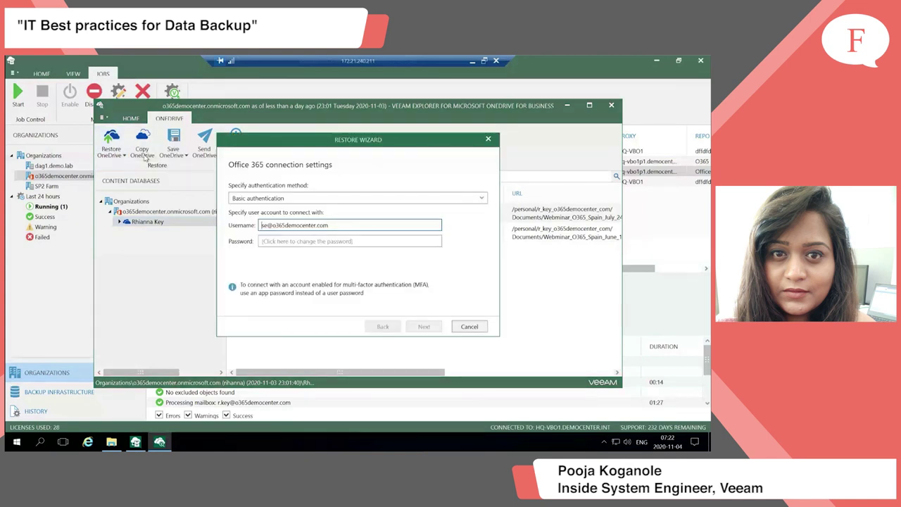
pyautogui.press('Escape')
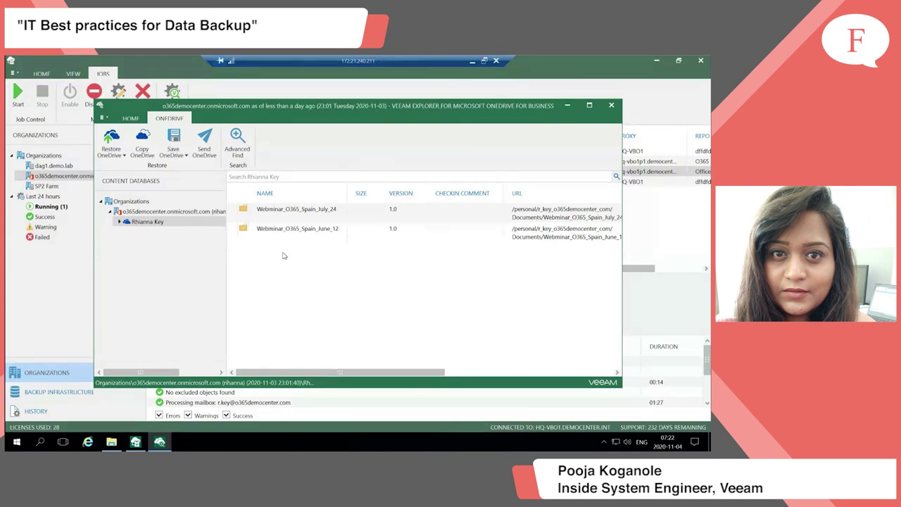
pyautogui.click(131, 119)
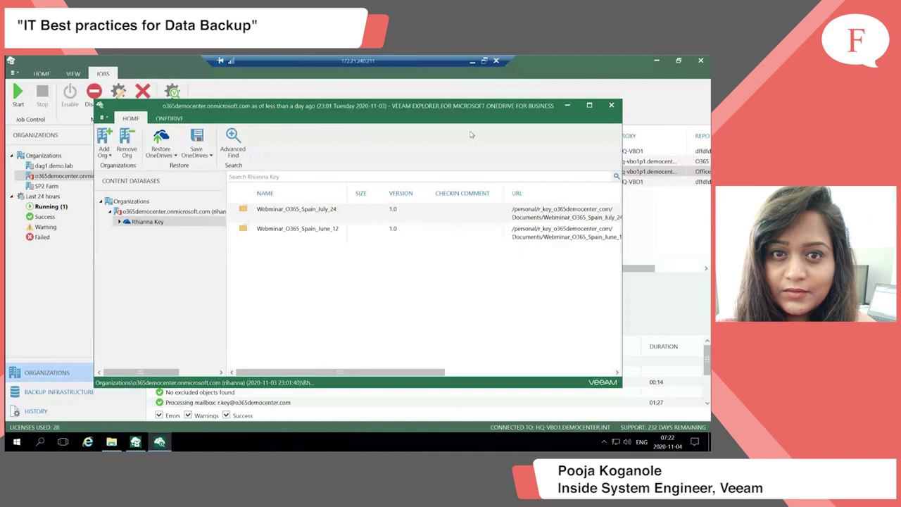
pyautogui.click(612, 107)
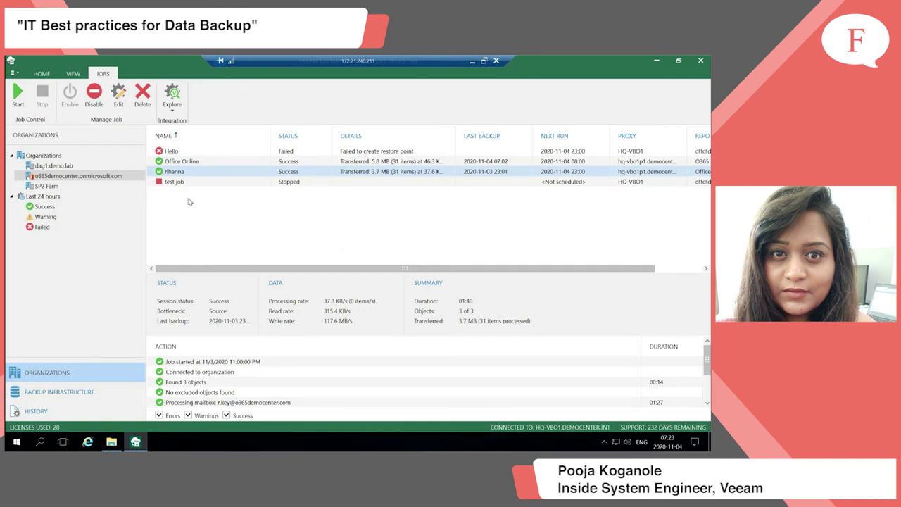
# - Generate a Mailbox Protection report from the Organizations root, and view the Storage Consumption and License Overview report options
pyautogui.click(55, 156)
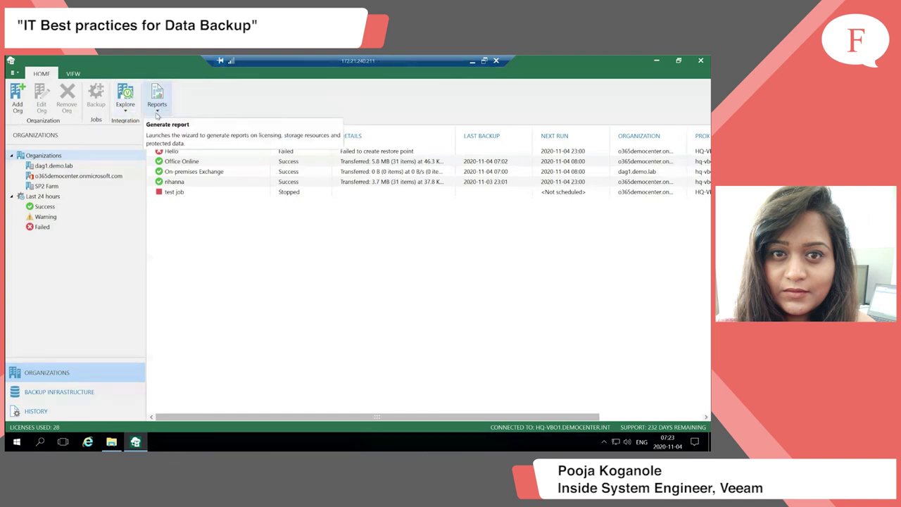
pyautogui.click(157, 113)
pyautogui.click(184, 125)
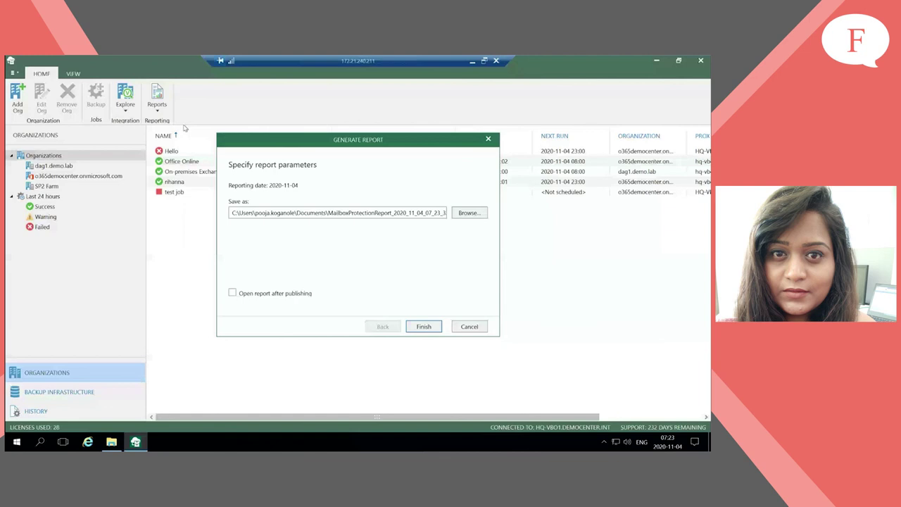
pyautogui.click(425, 327)
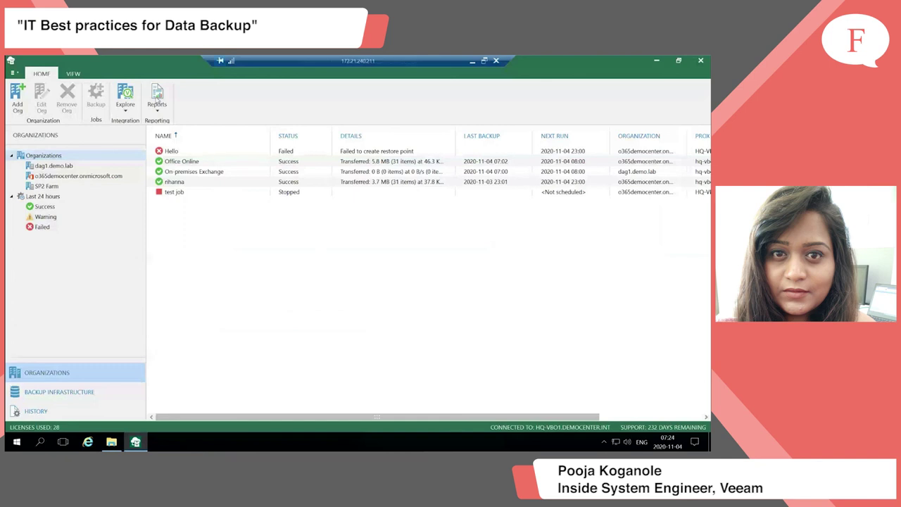
pyautogui.click(157, 111)
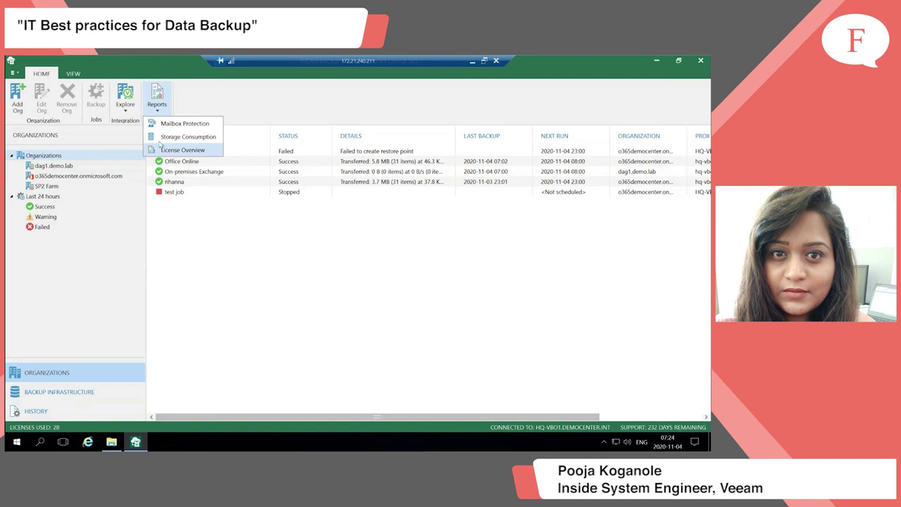
pyautogui.click(209, 99)
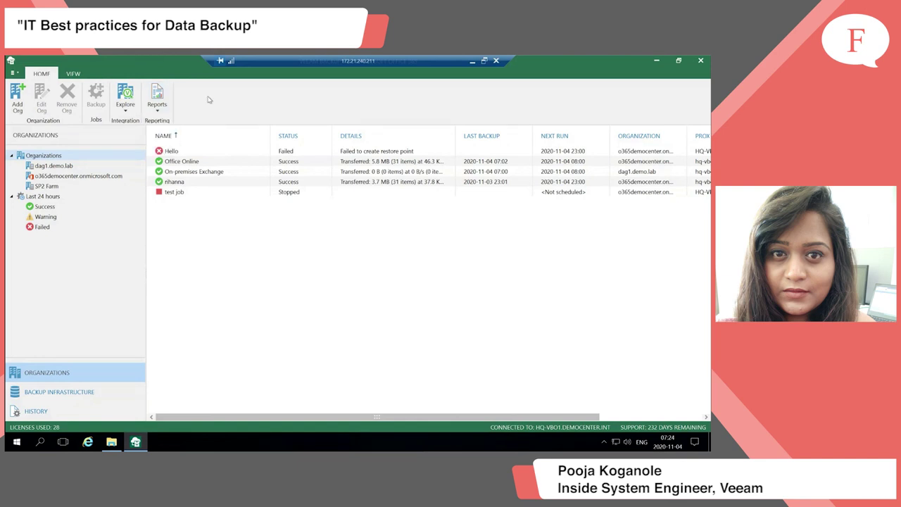